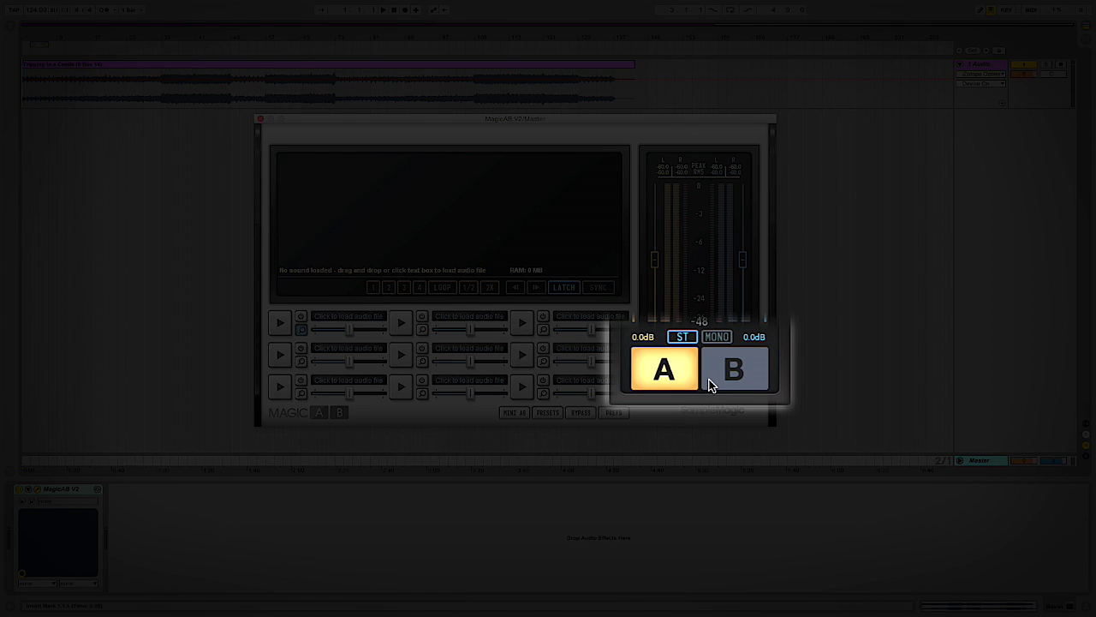
Step: Start the project playing and compare MagicAB's A and B sides, finishing on B
left_click(710, 384)
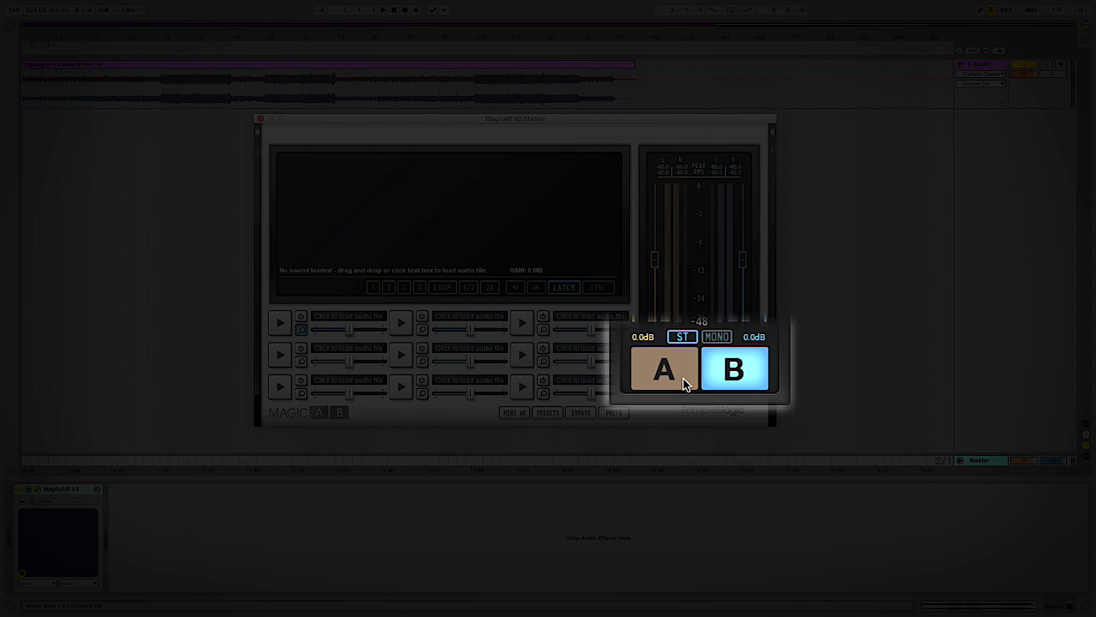
left_click(684, 384)
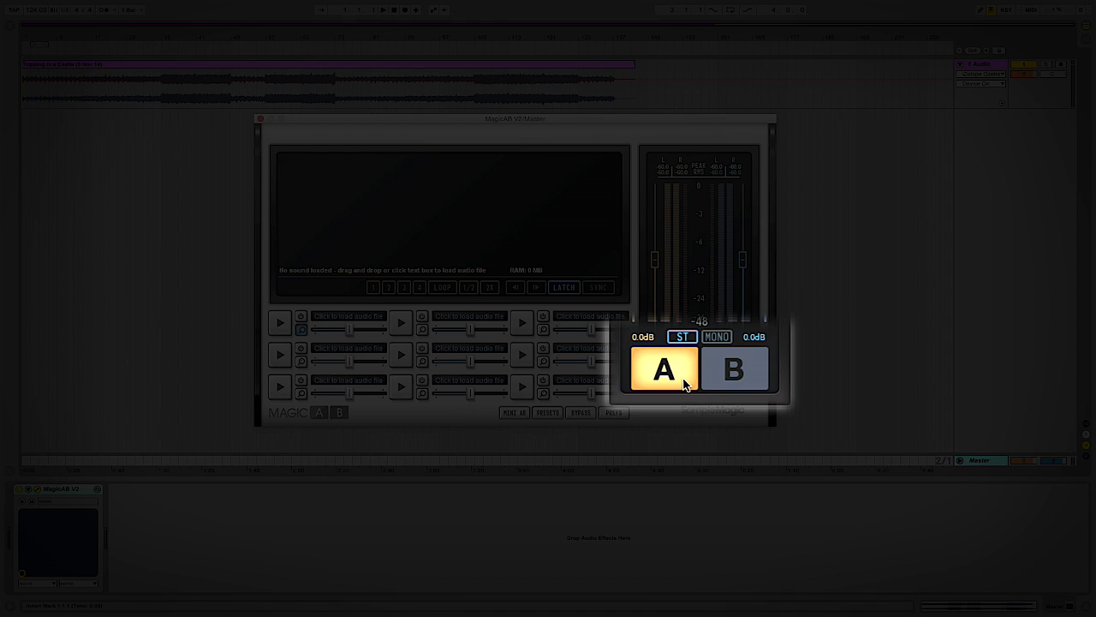
key("space")
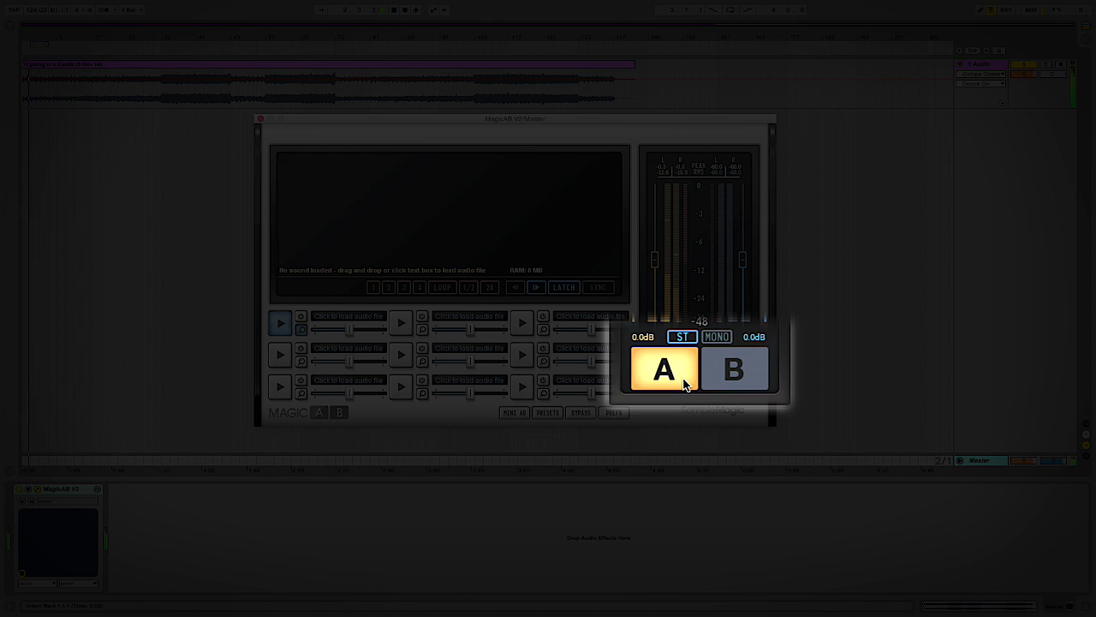
left_click(711, 385)
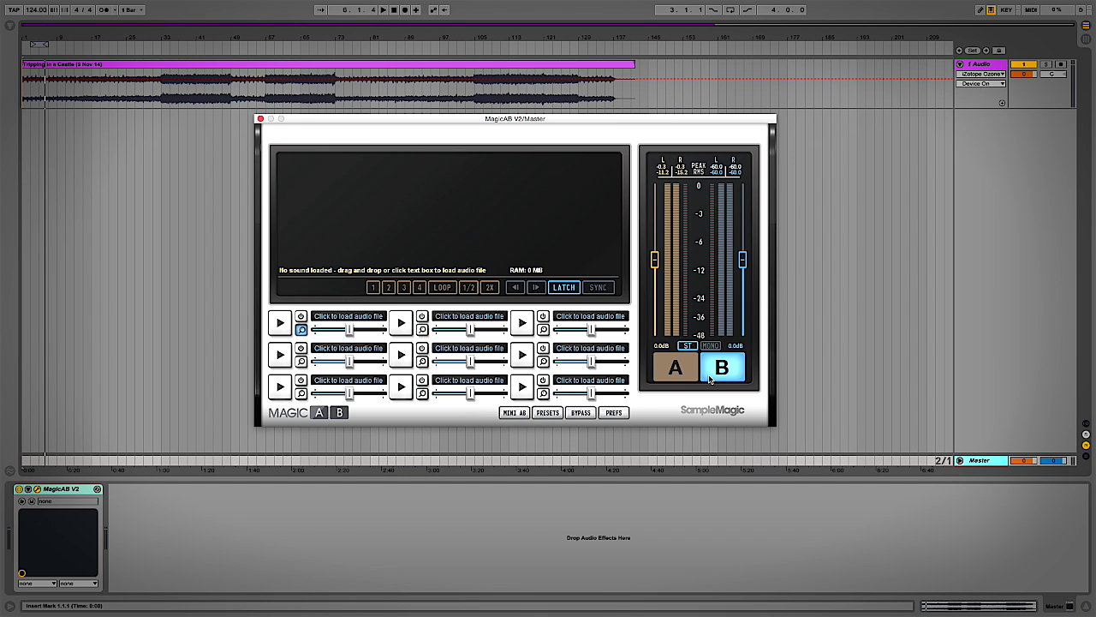
Step: Load the Tripping in a Castle MASTER .wav from the Desktop into MagicAB's first slot
left_click(14, 31)
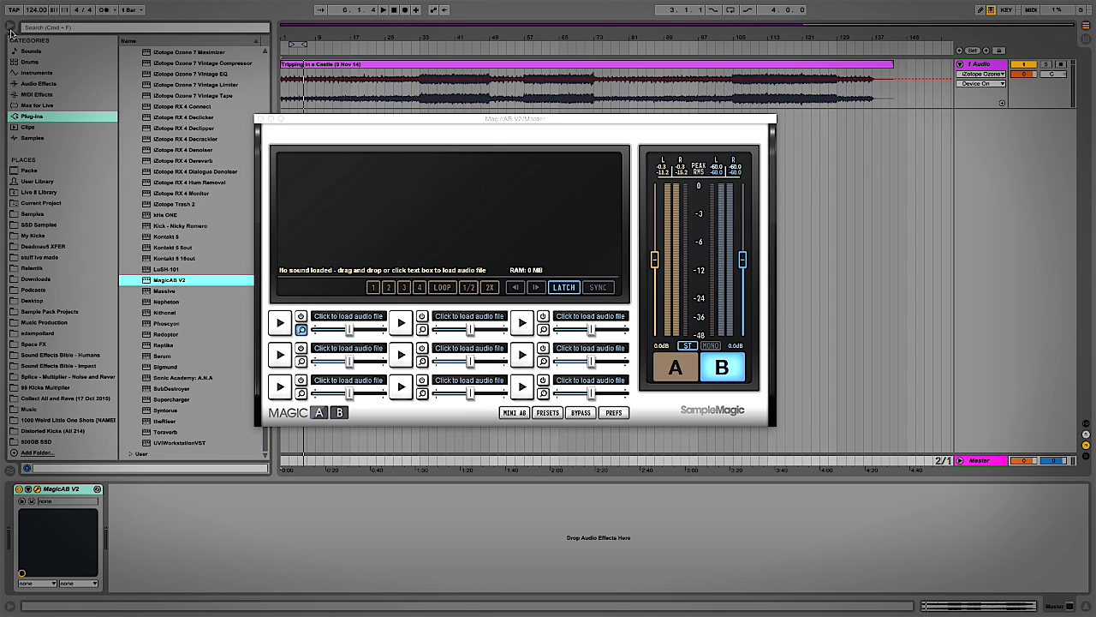
left_click(56, 300)
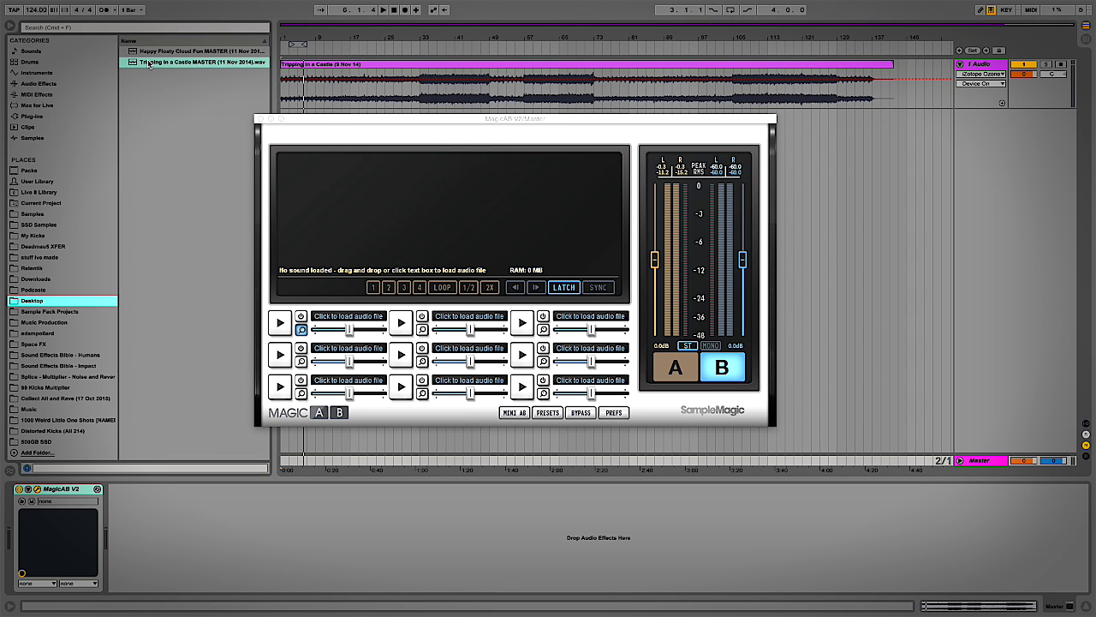
left_click_drag(147, 62, 335, 323)
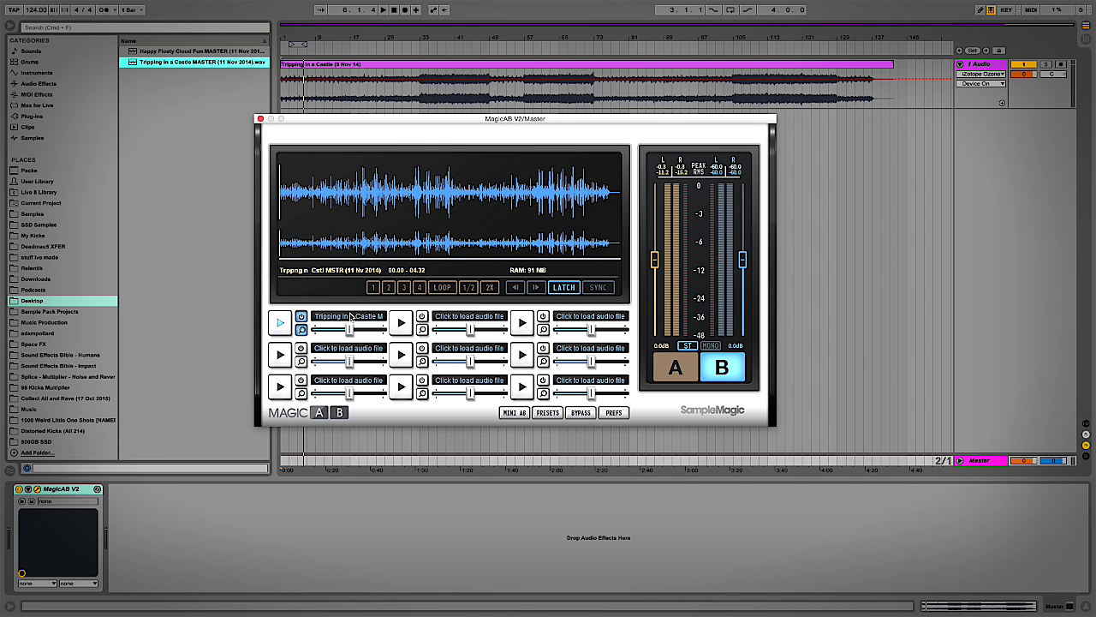
key("super+alt+b")
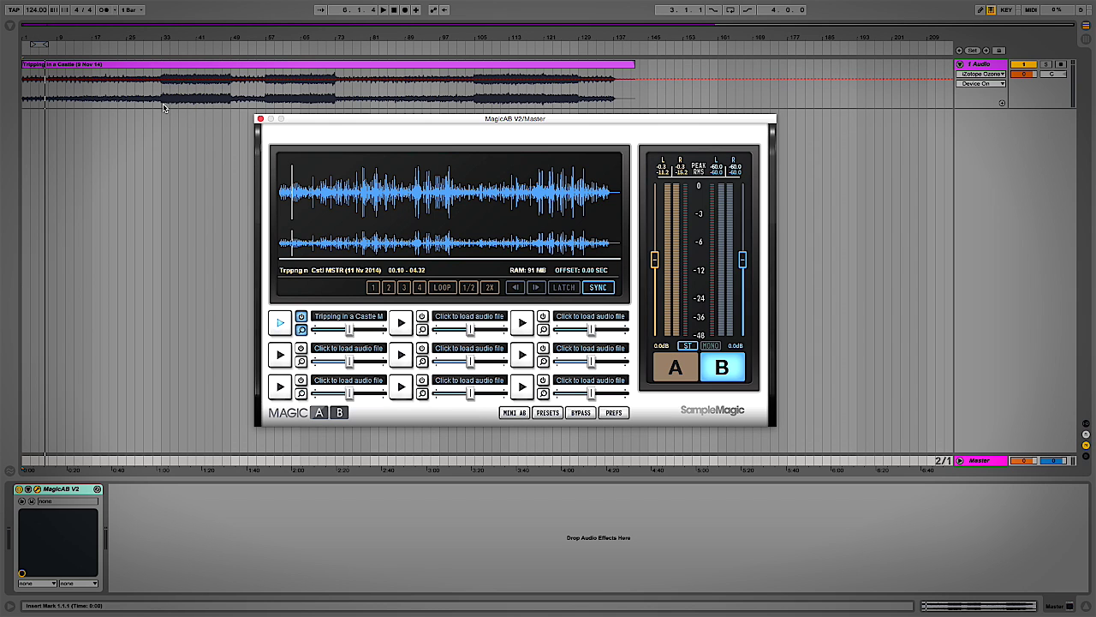
Step: Select the Tripping in a Castle clip and briefly play it
left_click(38, 66)
key("space")
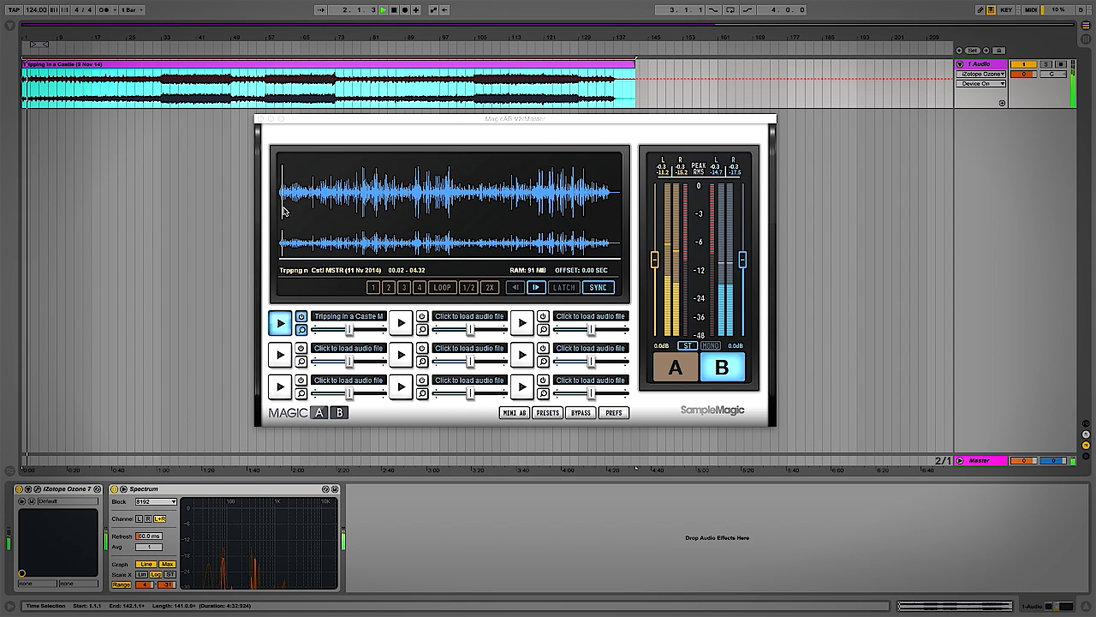
key("space")
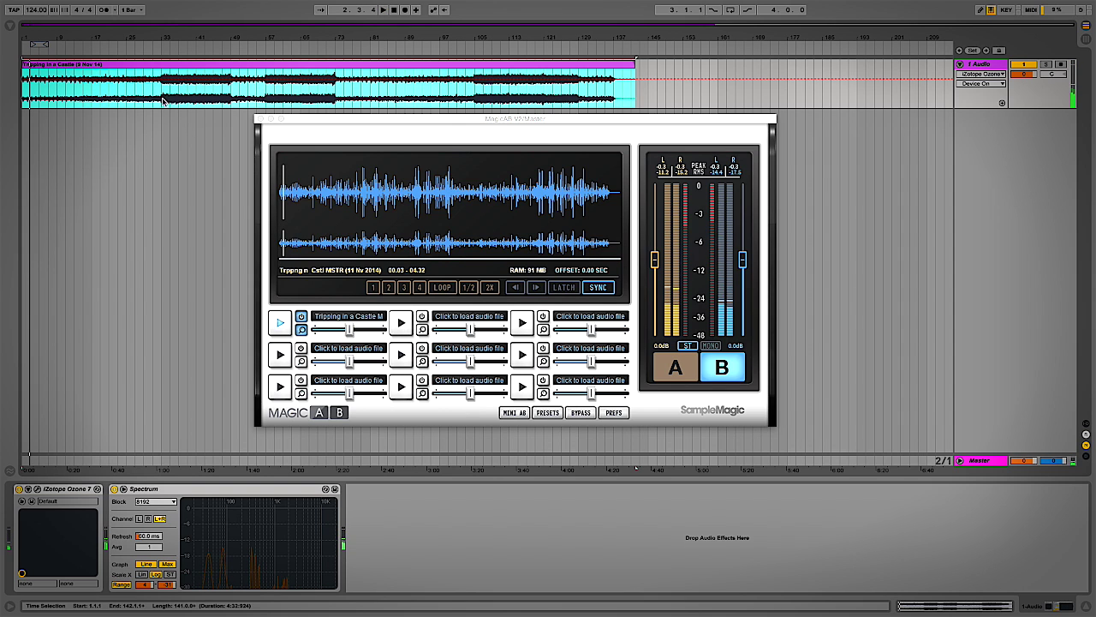
Step: Set the playback start point at bar 57, play from there, and switch MagicAB to side A
left_click(267, 101)
key("space")
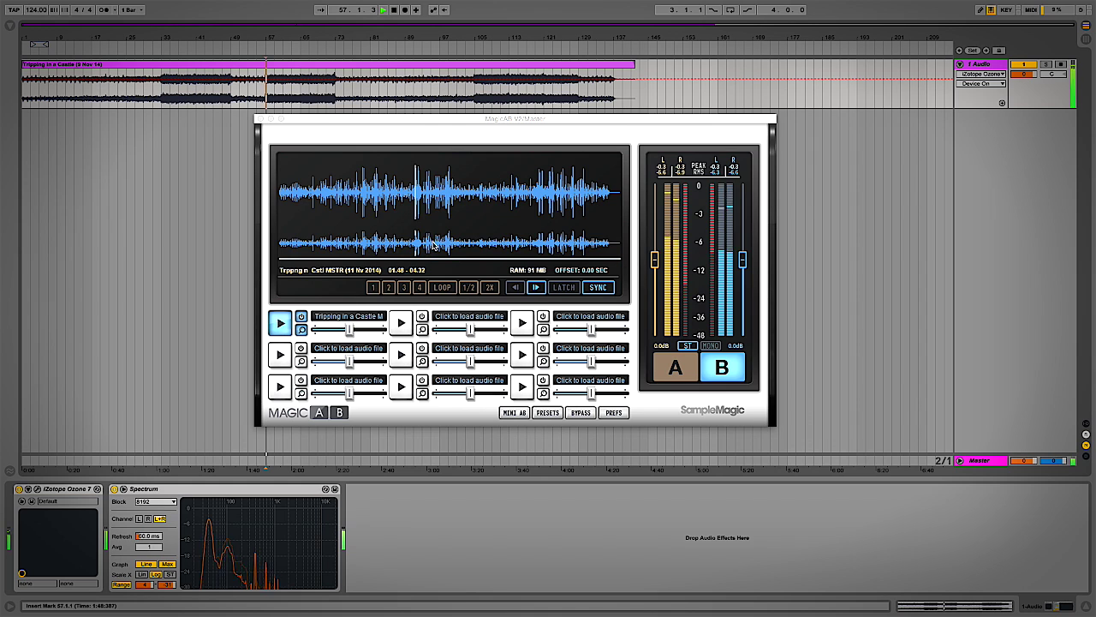
key("space")
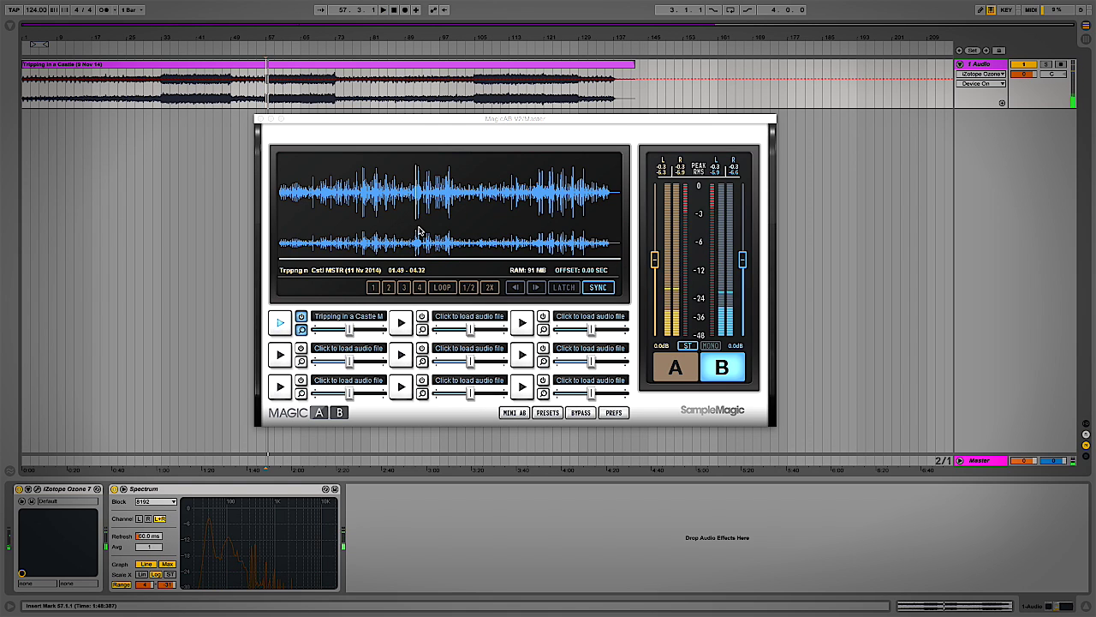
key("space")
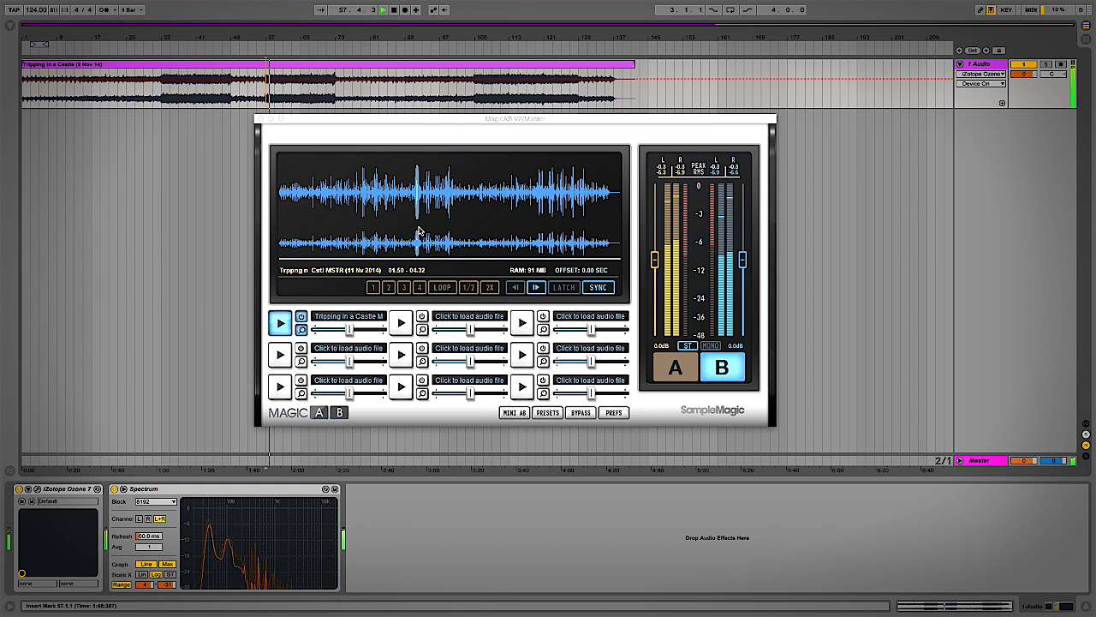
key("space")
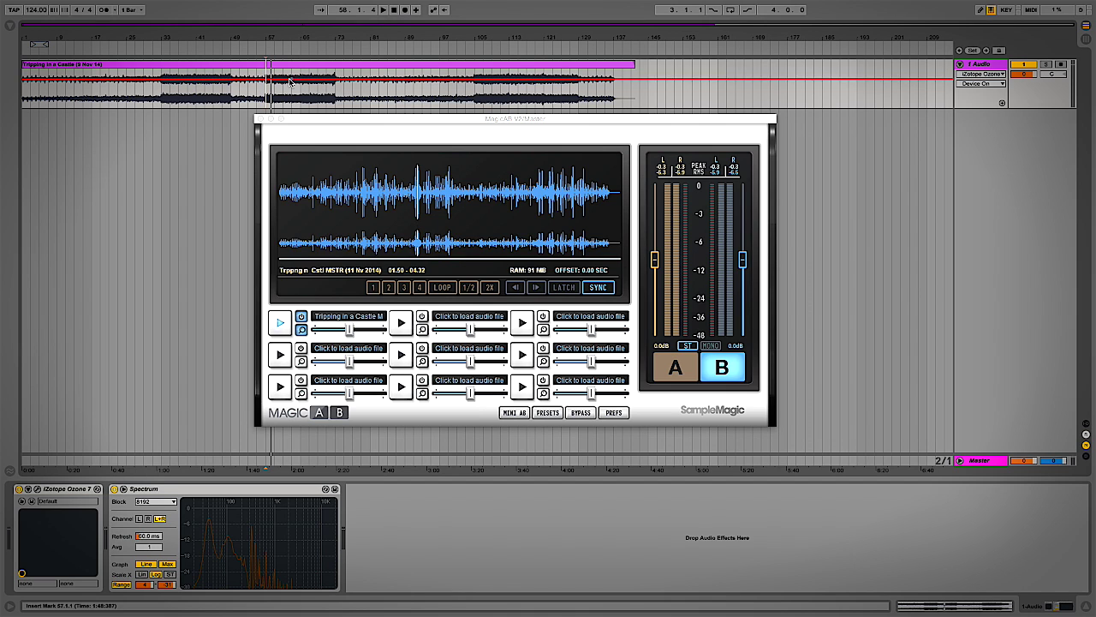
key("space")
left_click(692, 375)
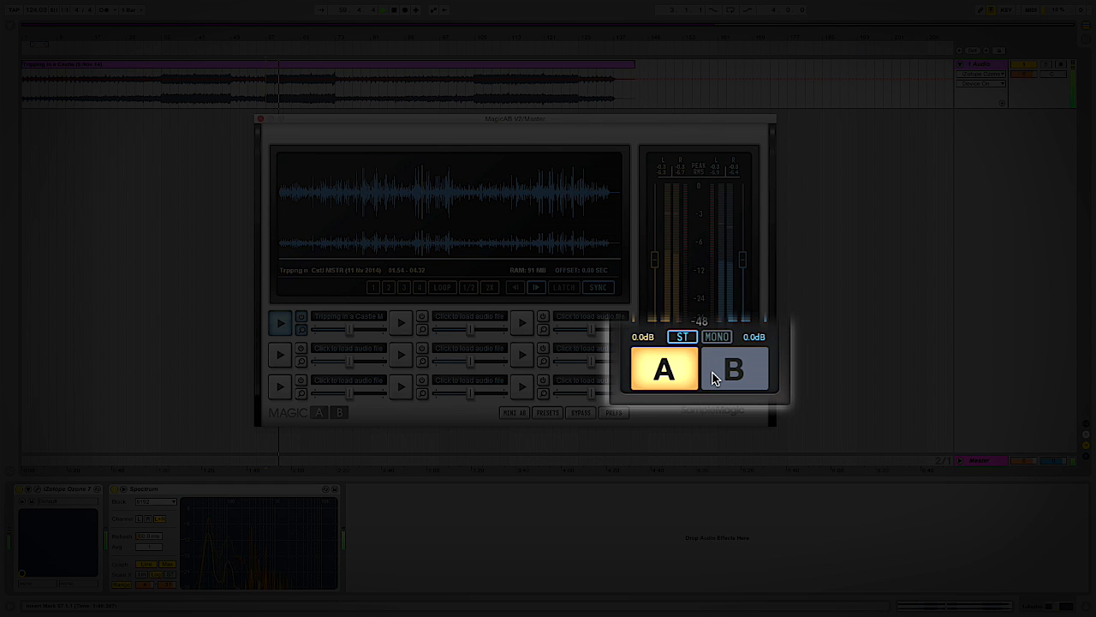
Step: Toggle MagicAB between side A and the Tripping in a Castle reference several times, ending on B
left_click(713, 379)
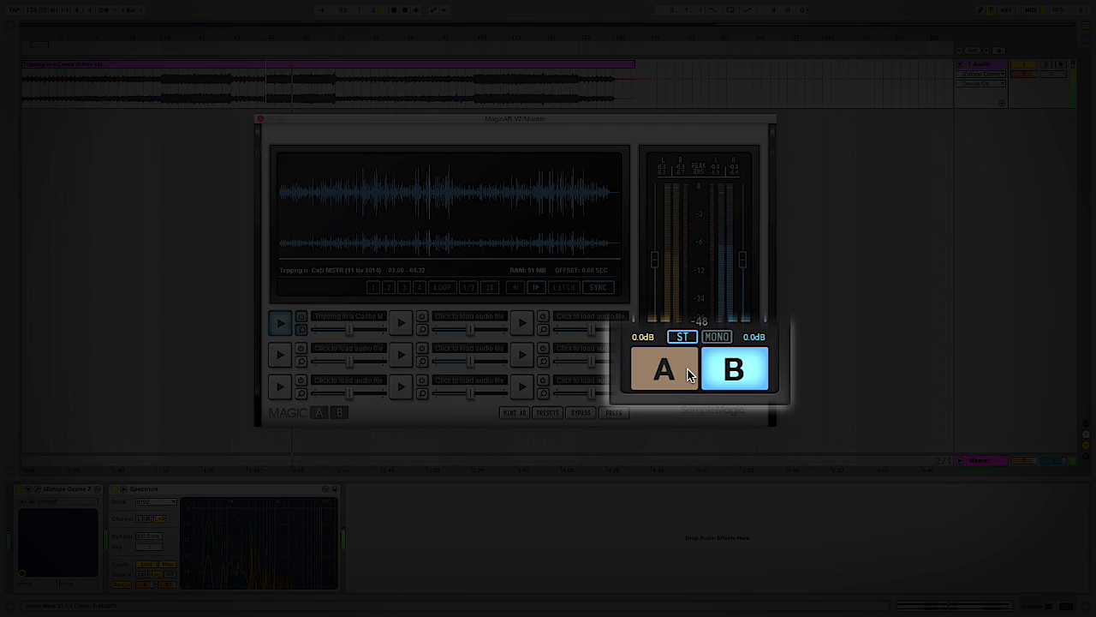
left_click(691, 375)
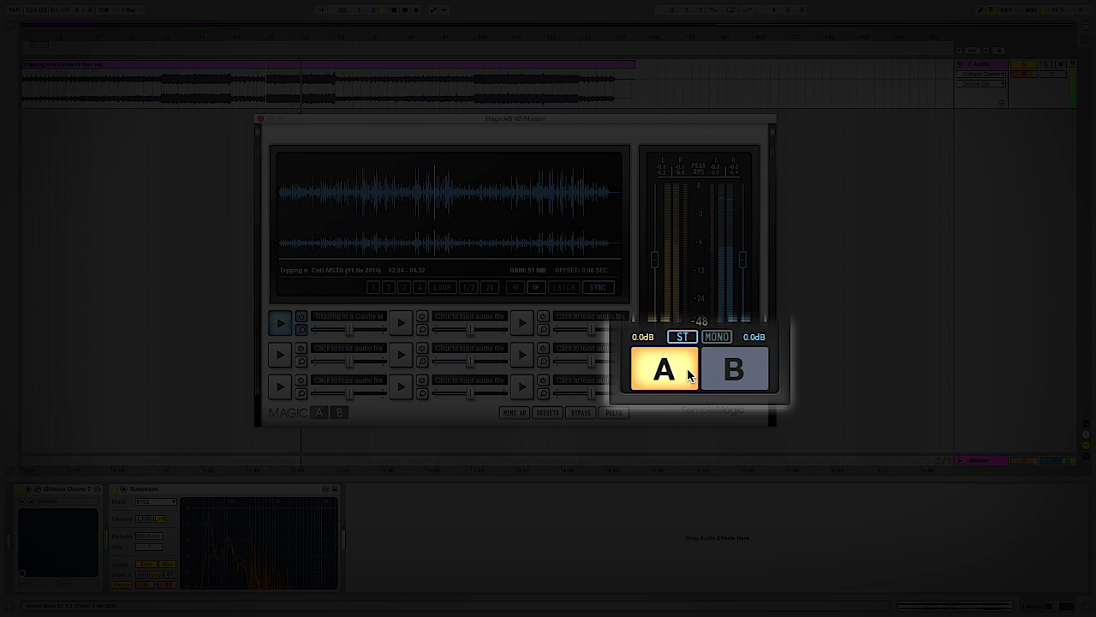
left_click(710, 370)
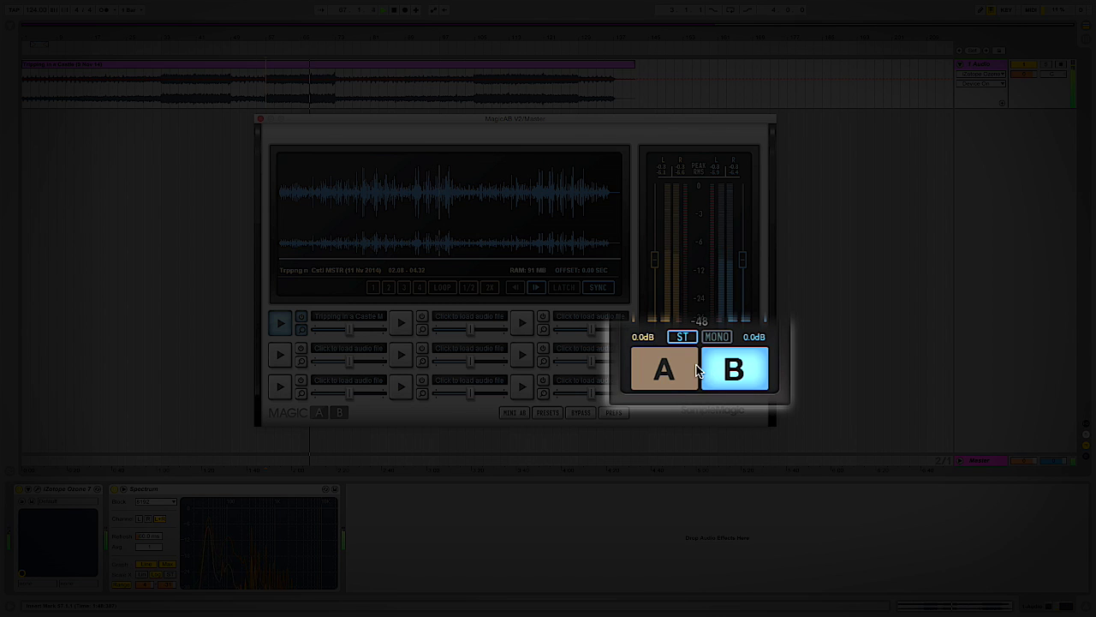
left_click(690, 371)
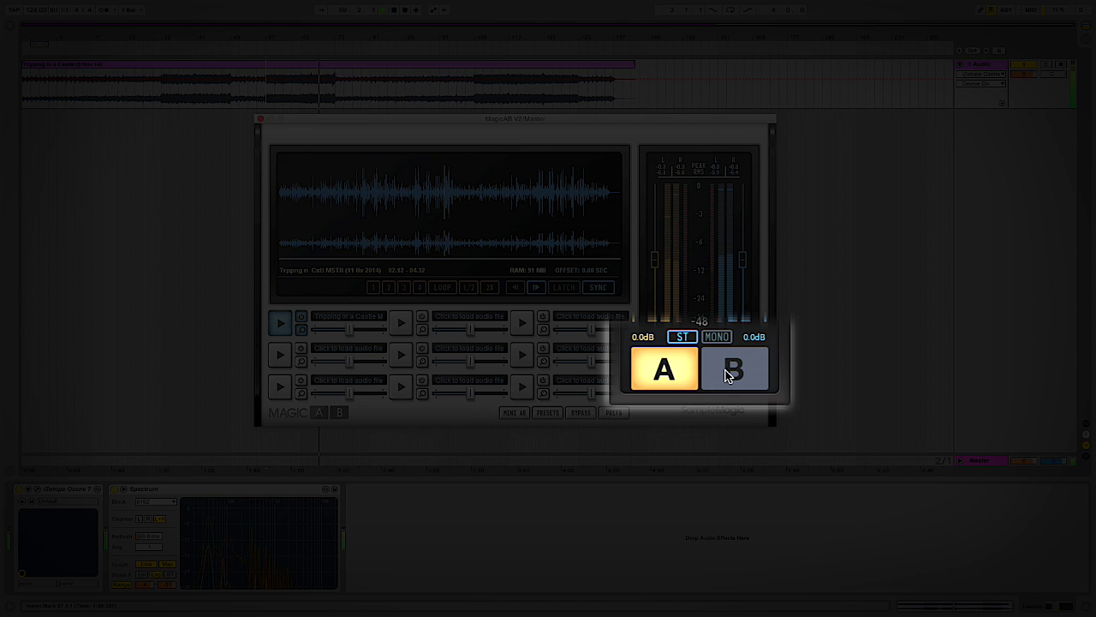
left_click(727, 376)
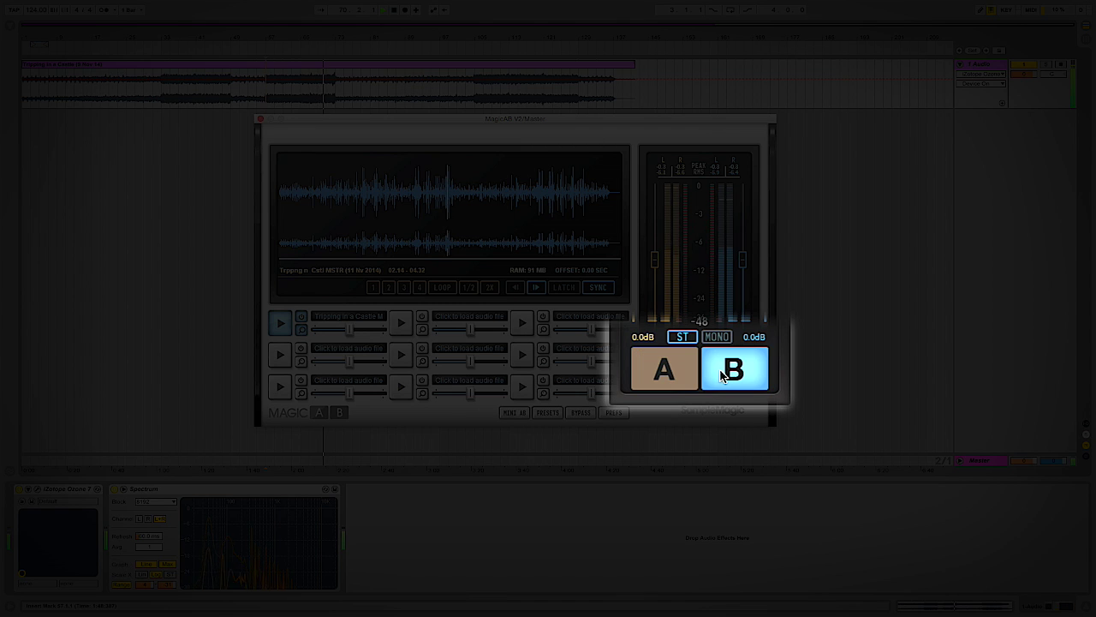
left_click(685, 377)
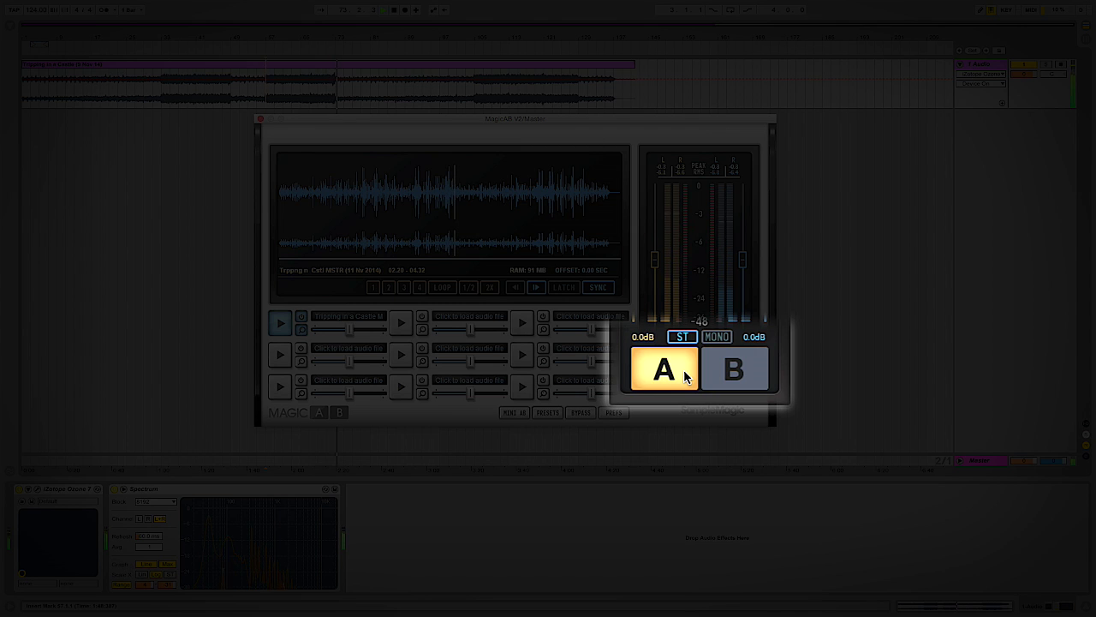
left_click(720, 370)
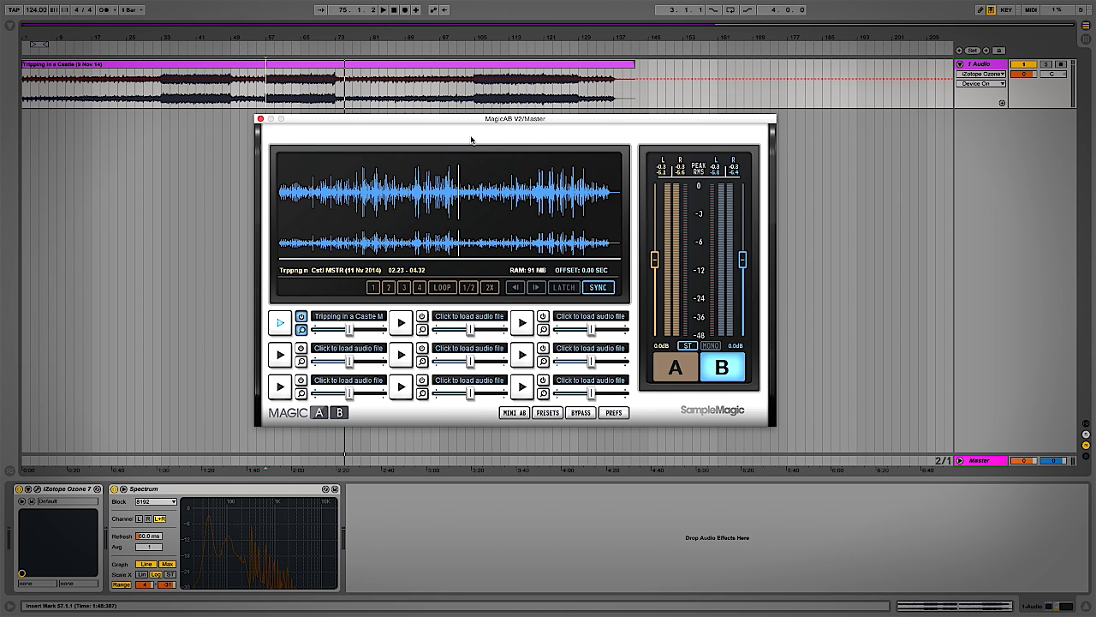
Step: Load Happy Floaty Cloud Fun MASTER into MagicAB's second slot and play from bar 57
left_click(10, 30)
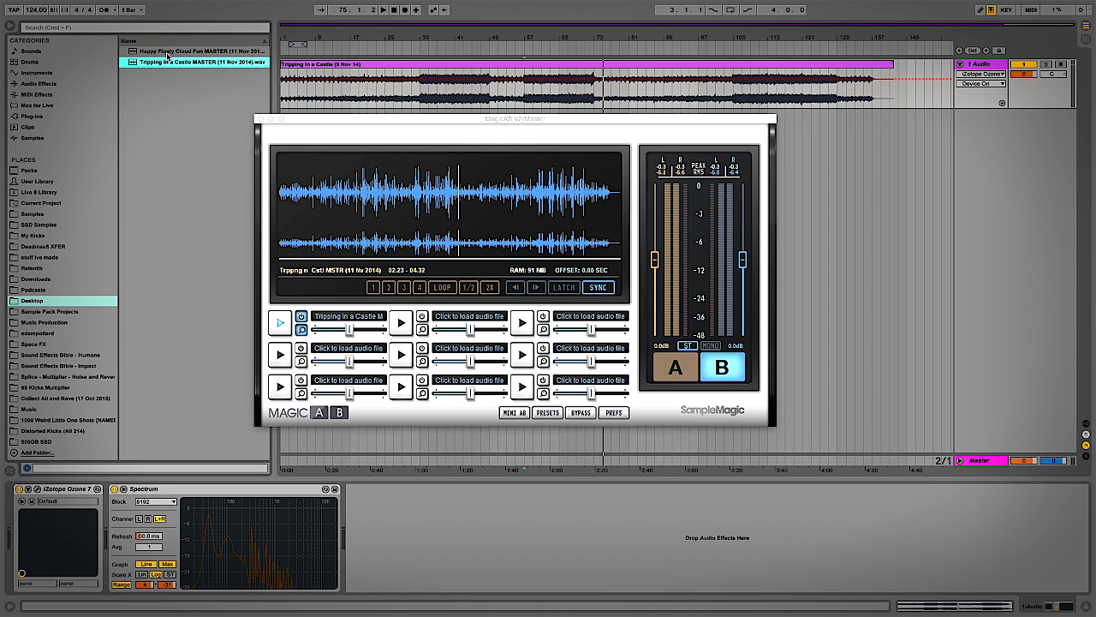
left_click_drag(159, 53, 338, 346)
key("super+alt+b")
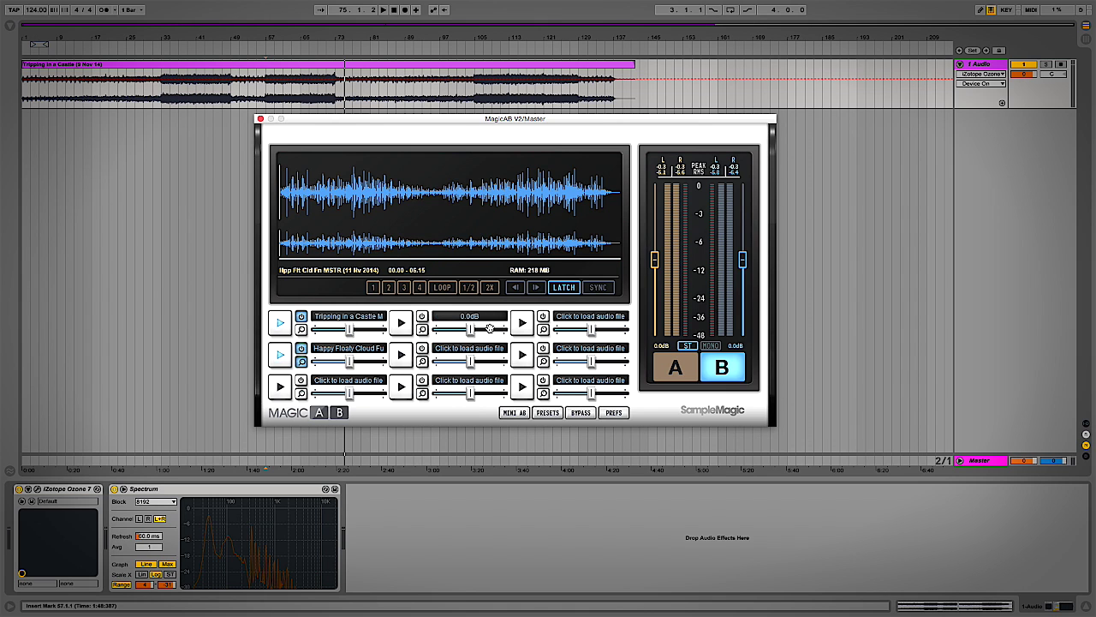
key("space")
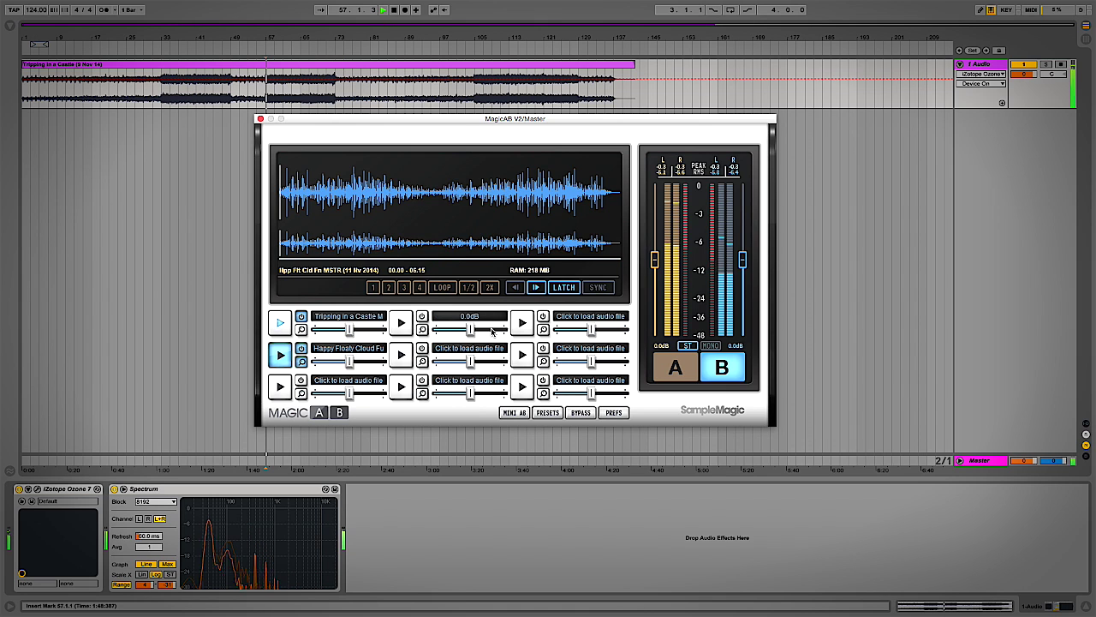
Step: Listen to the project mix, then the reference track, and stop playback
left_click(694, 375)
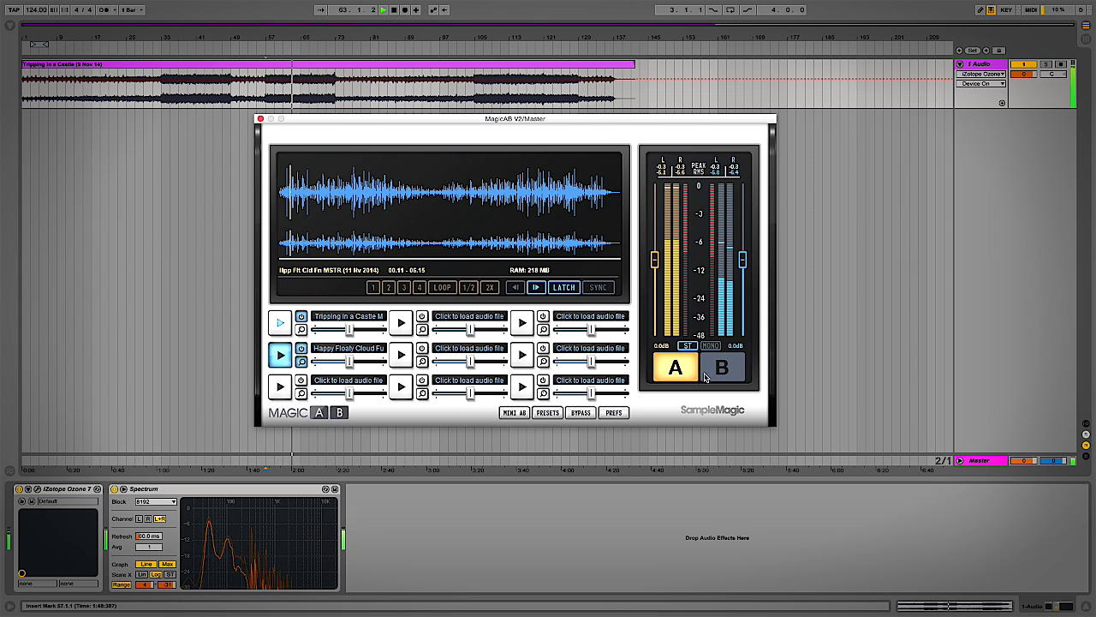
left_click(715, 377)
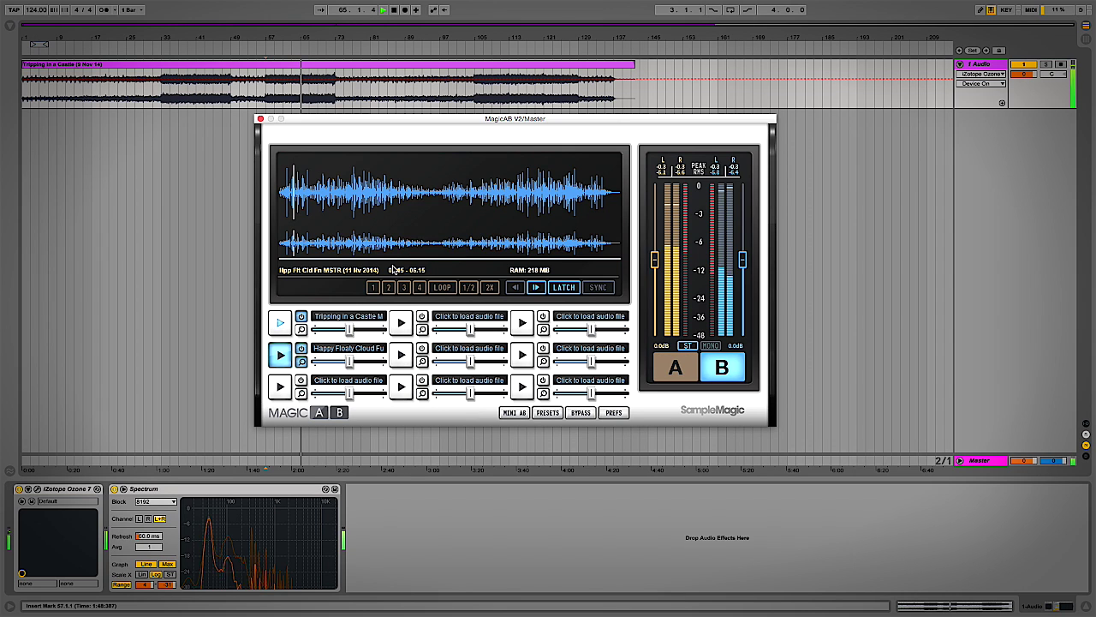
key("space")
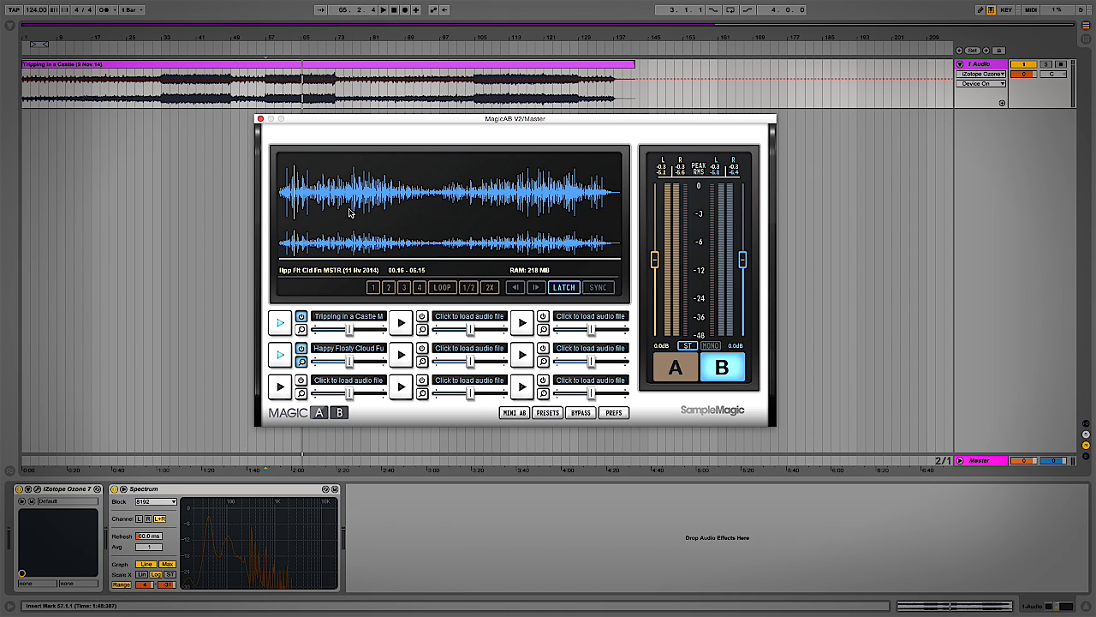
Step: Cue the reference to about 01.17, play, and set the insert marker at bar 39
left_click(351, 212)
key("space")
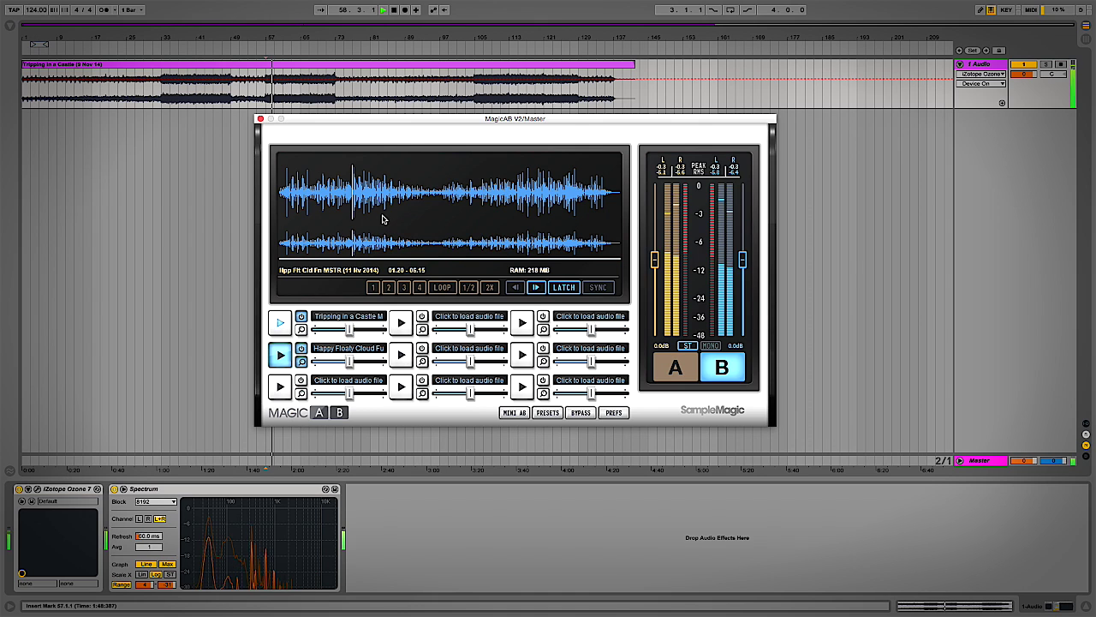
left_click(682, 366)
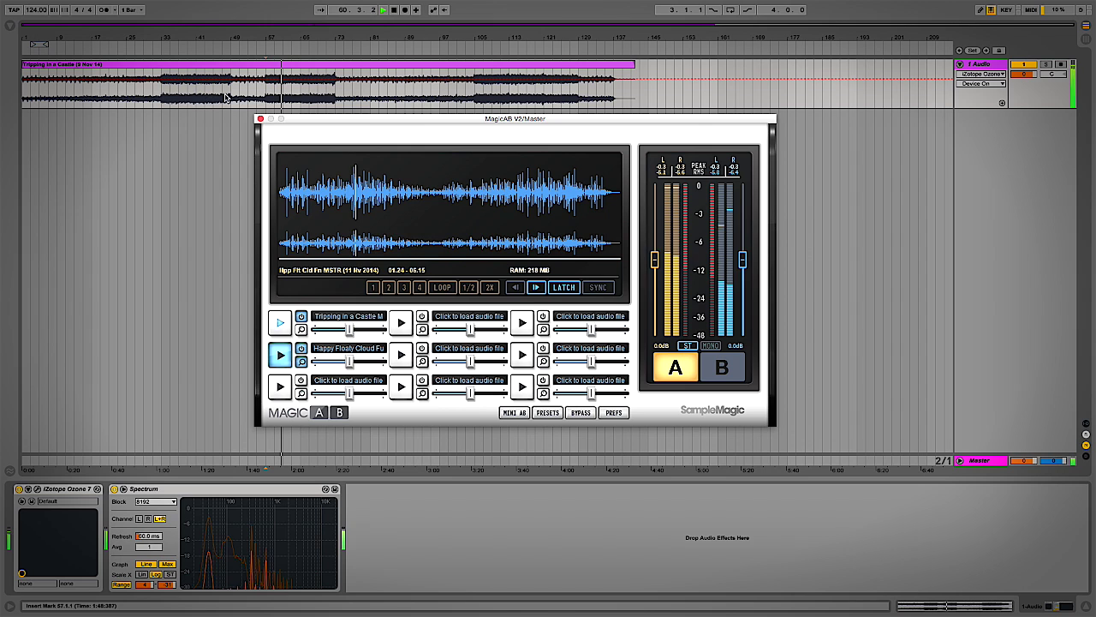
left_click(187, 97)
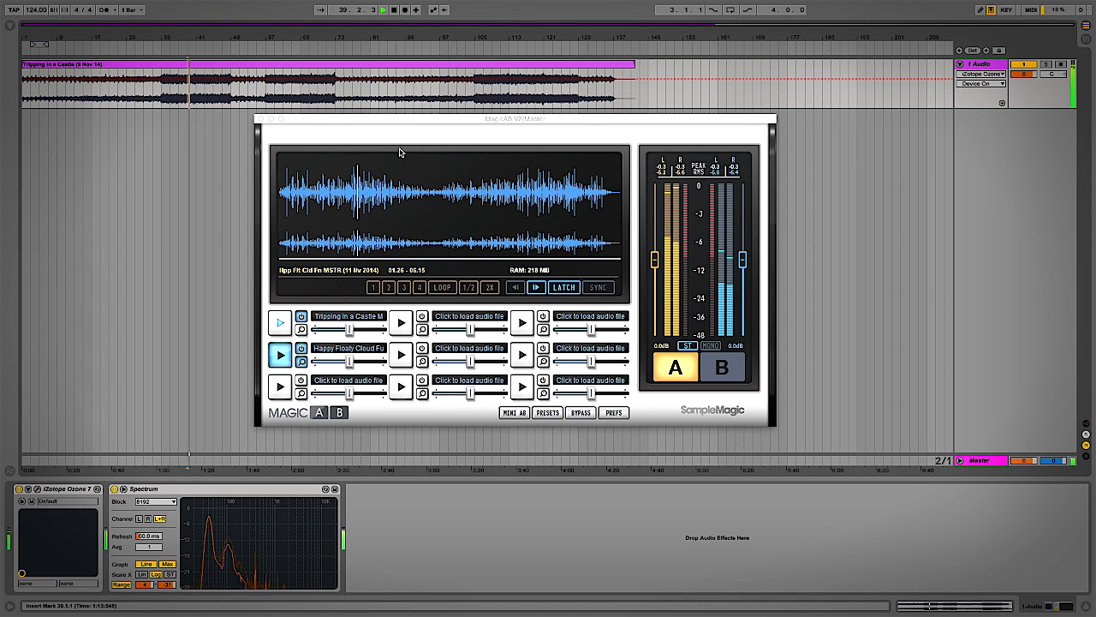
Step: Alternate between the reference and the project mix twice, then stop playback
left_click(717, 361)
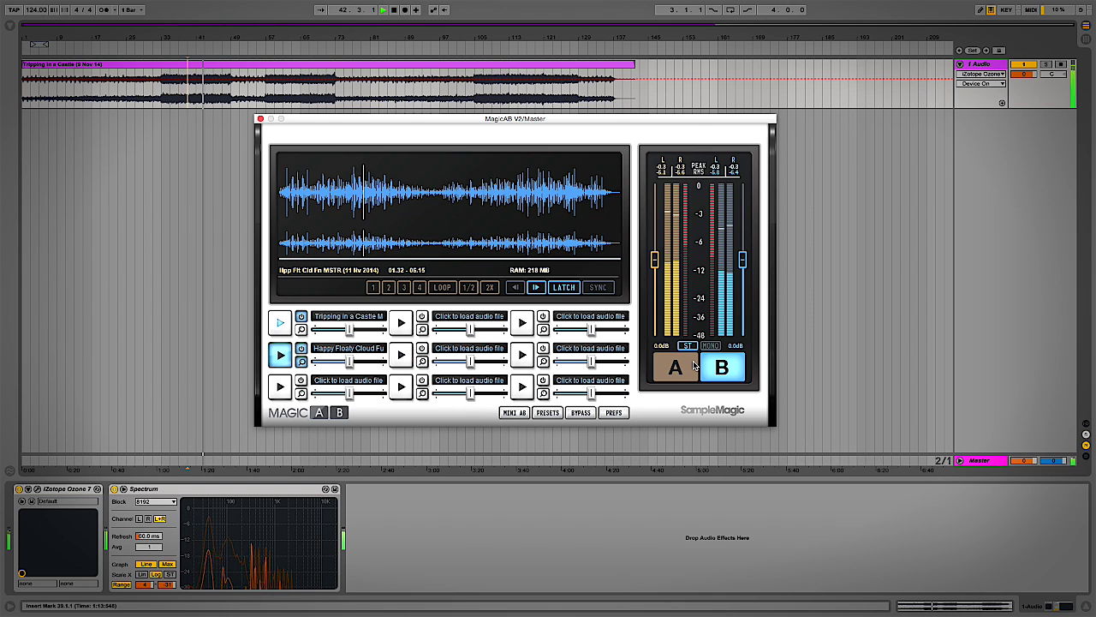
left_click(695, 364)
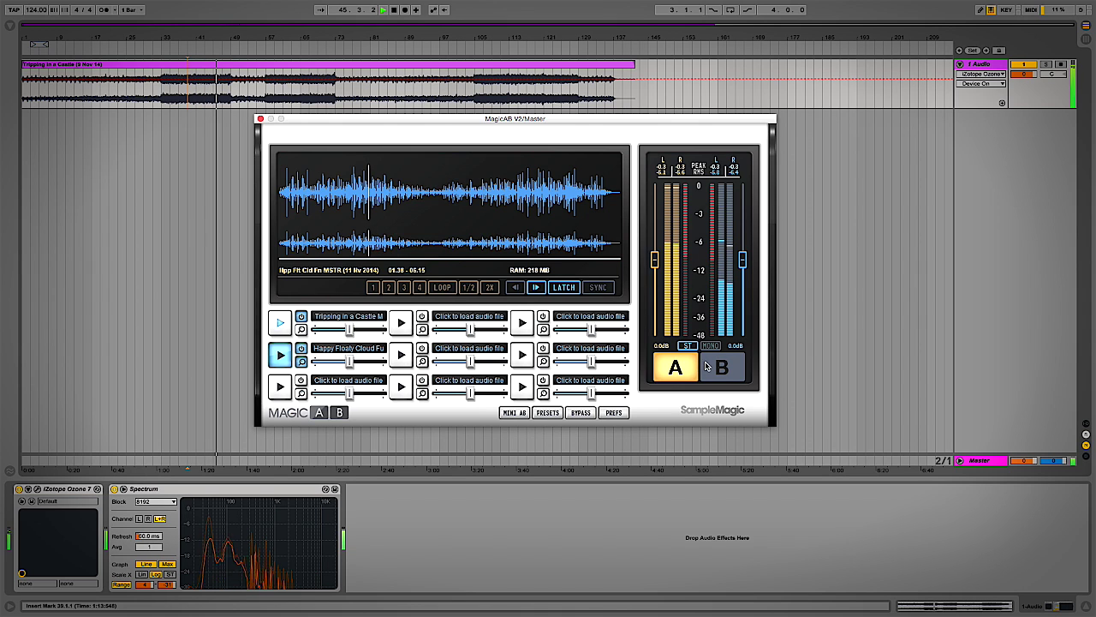
left_click(707, 366)
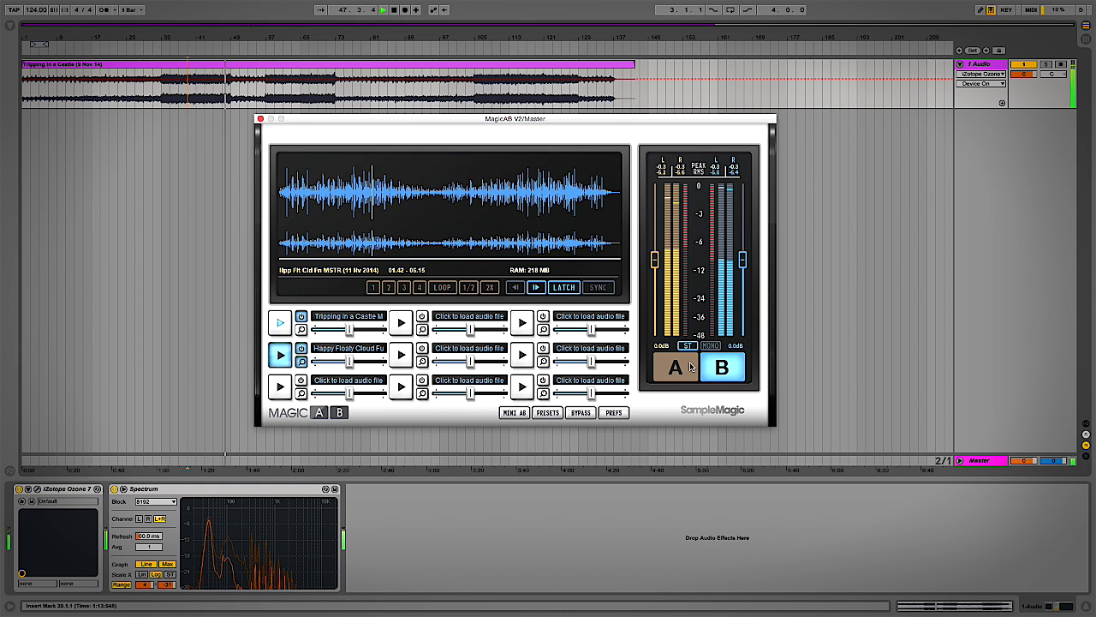
left_click(692, 366)
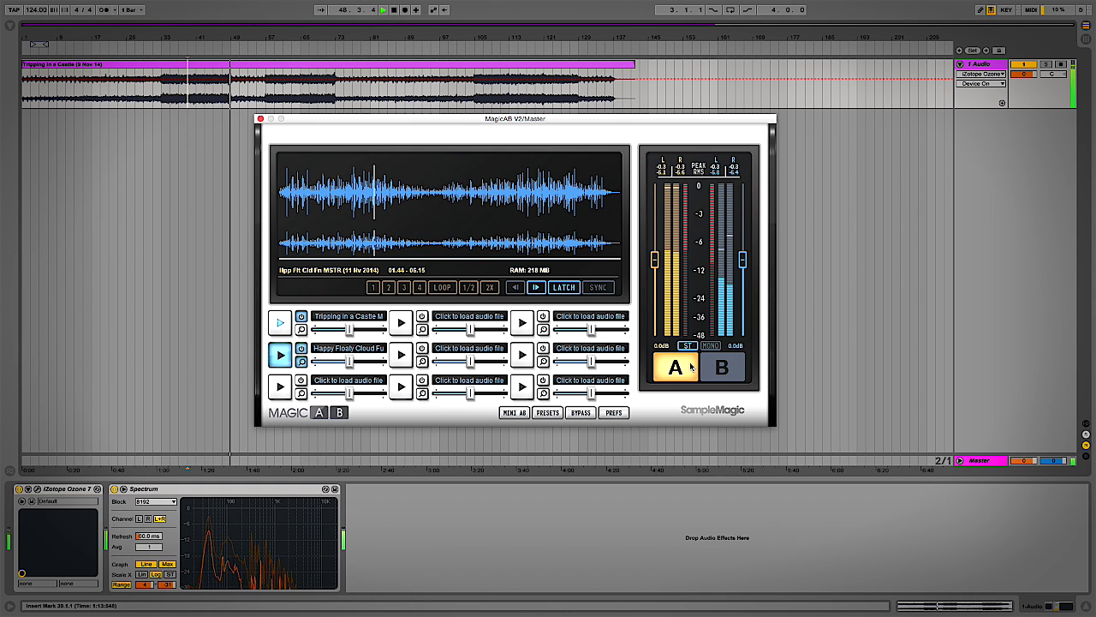
key("space")
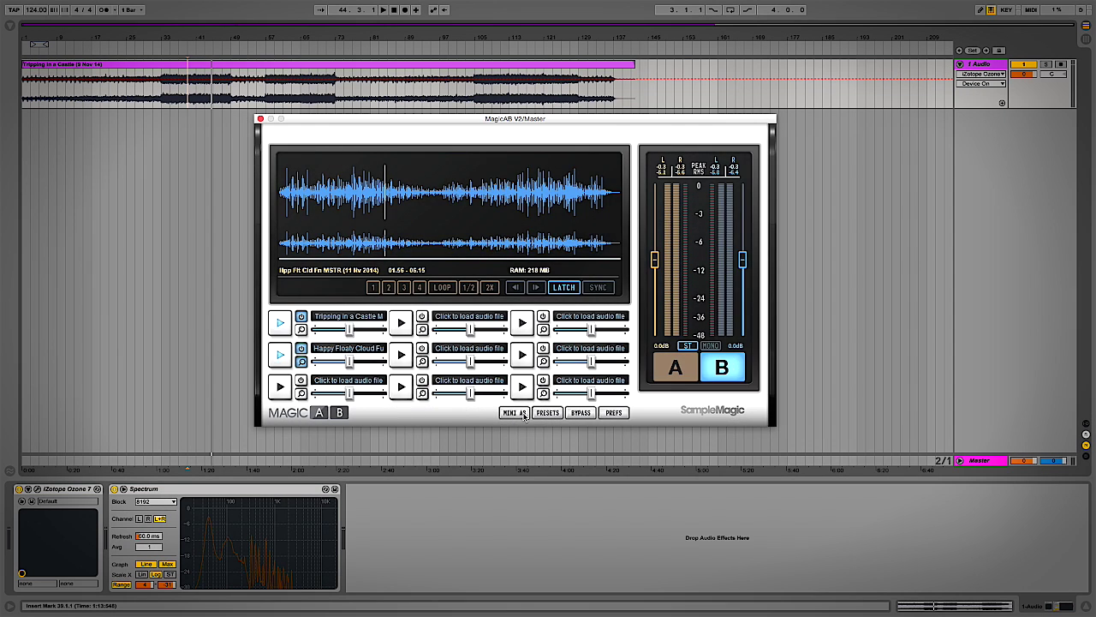
Step: Switch Magic AB to Mini AB view and toggle A/B while briefly playing from the insert marker
left_click(513, 413)
left_click(343, 180)
left_click(374, 178)
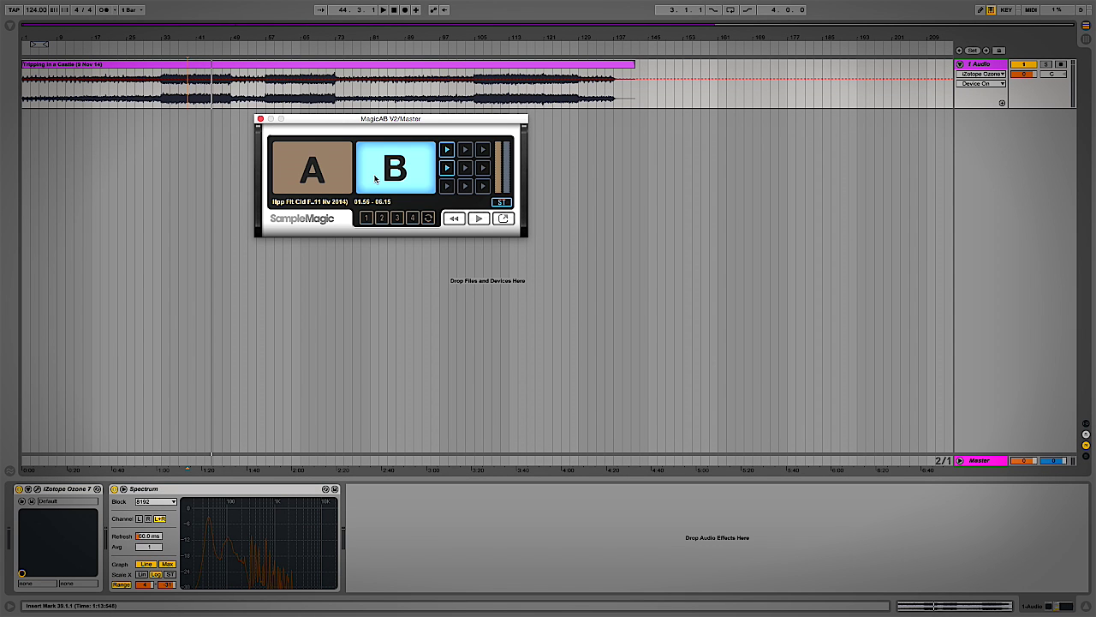
key("space")
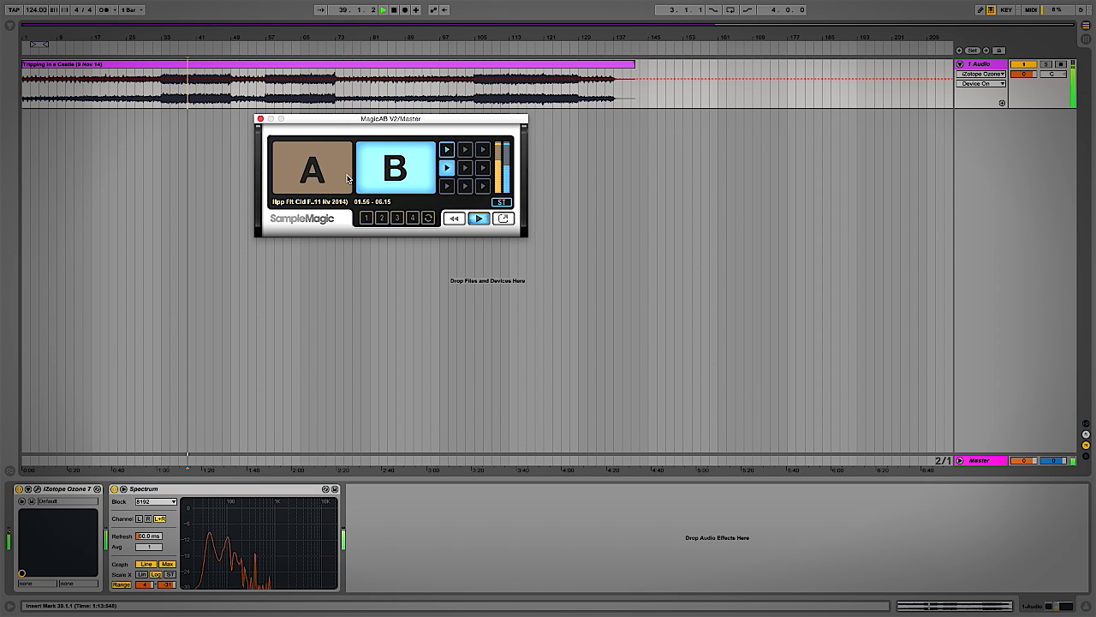
left_click(347, 178)
left_click(380, 177)
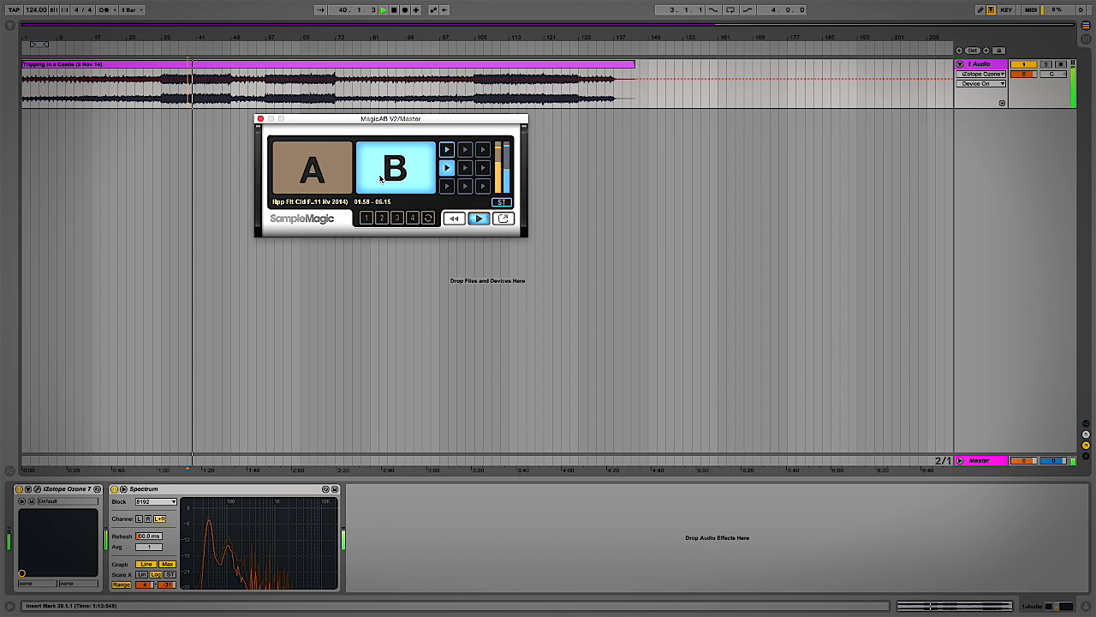
key("space")
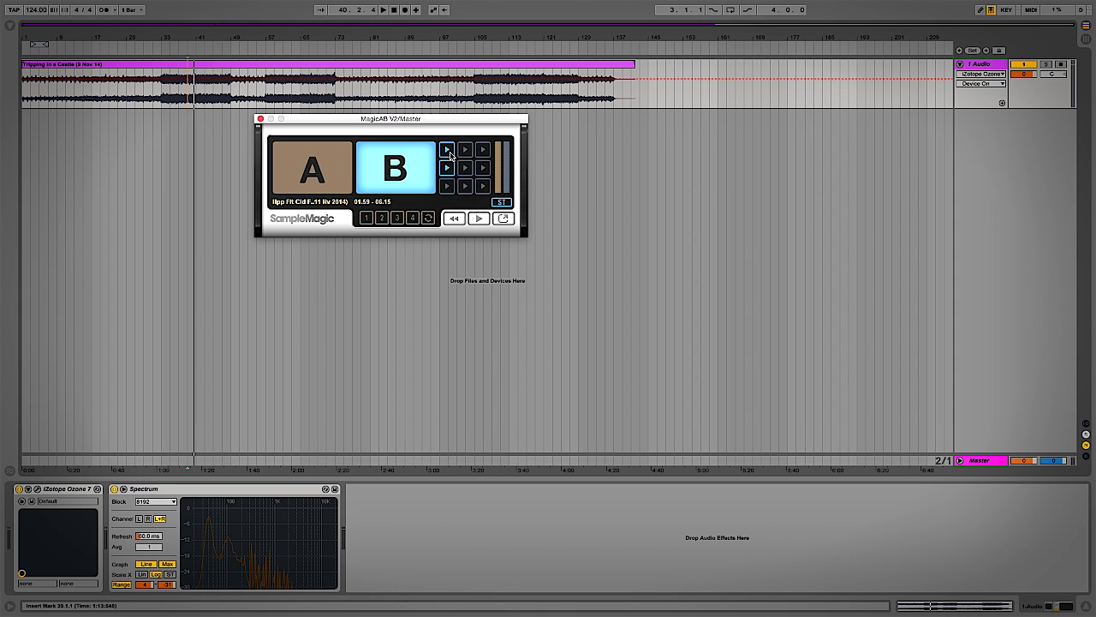
Step: Select the Tripping in a Castle reference in Mini AB and compare it with the project mix
left_click(447, 152)
left_click(449, 153)
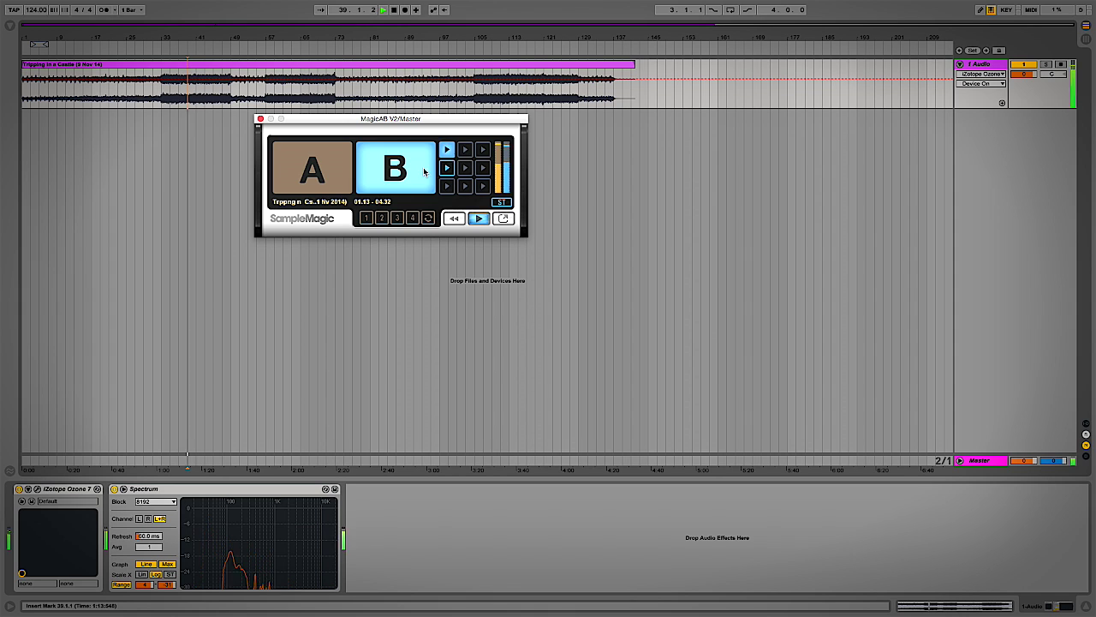
left_click(338, 175)
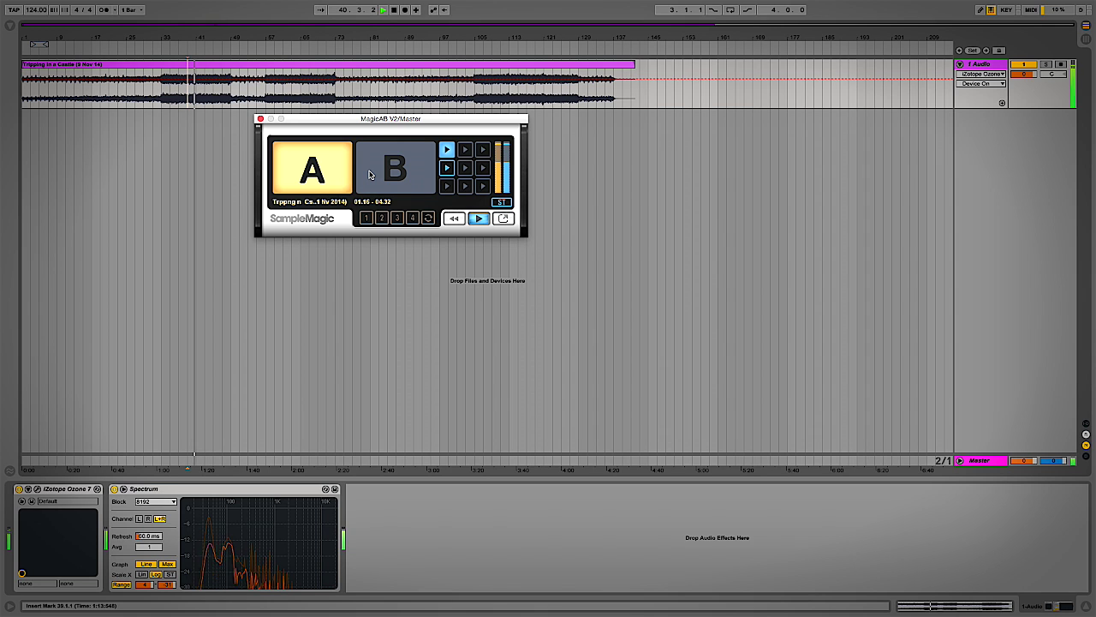
left_click(370, 174)
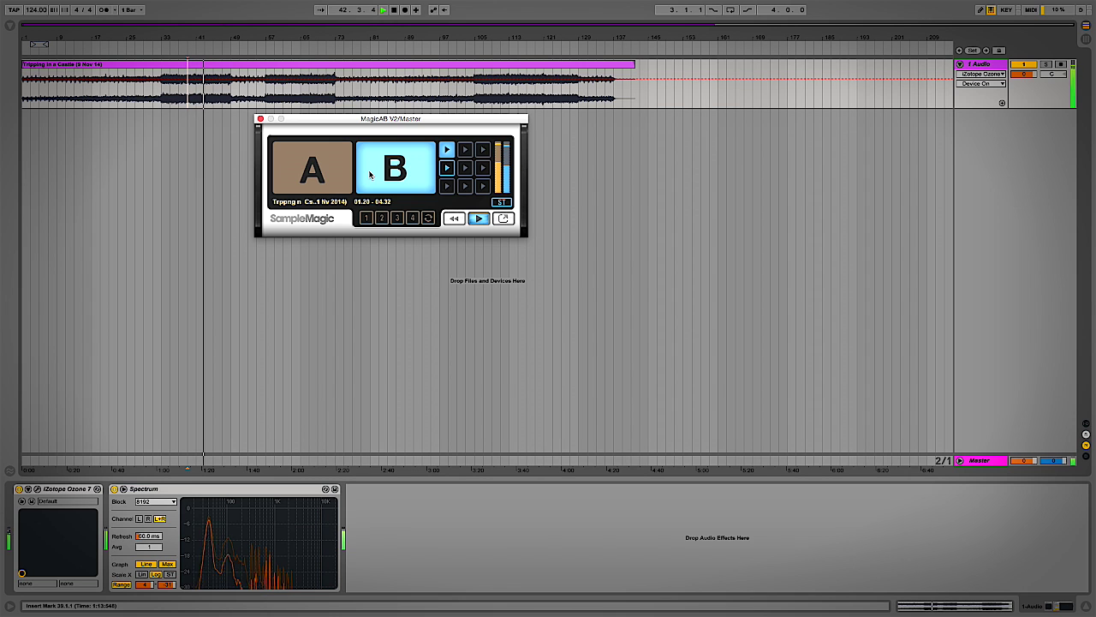
Step: Return Magic AB to its full view and select the project mix on side A
left_click(478, 217)
left_click(504, 217)
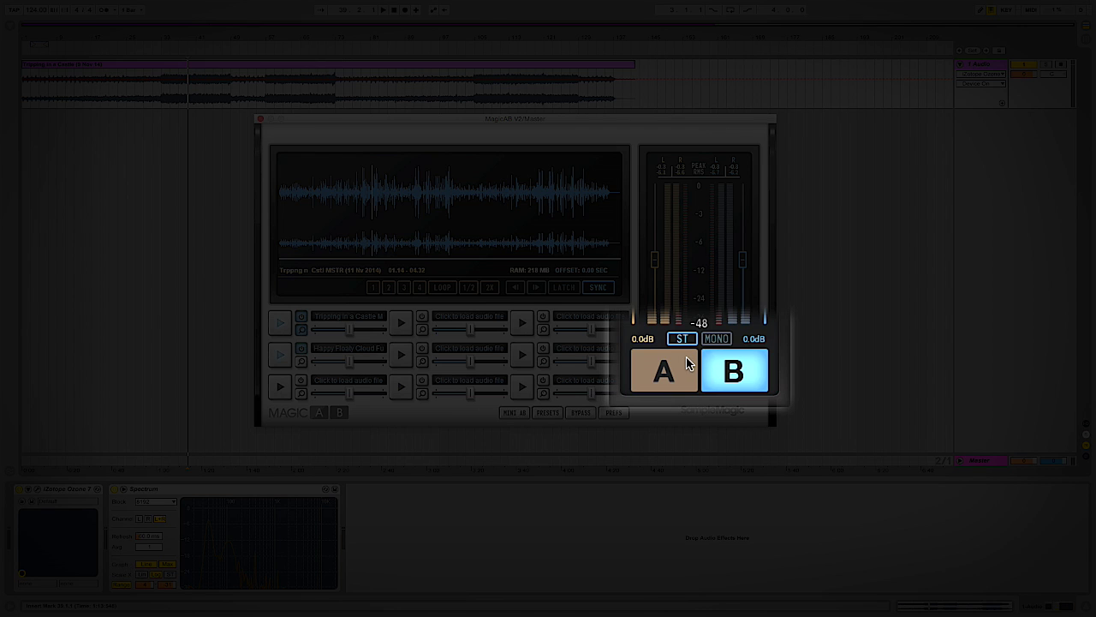
left_click(687, 363)
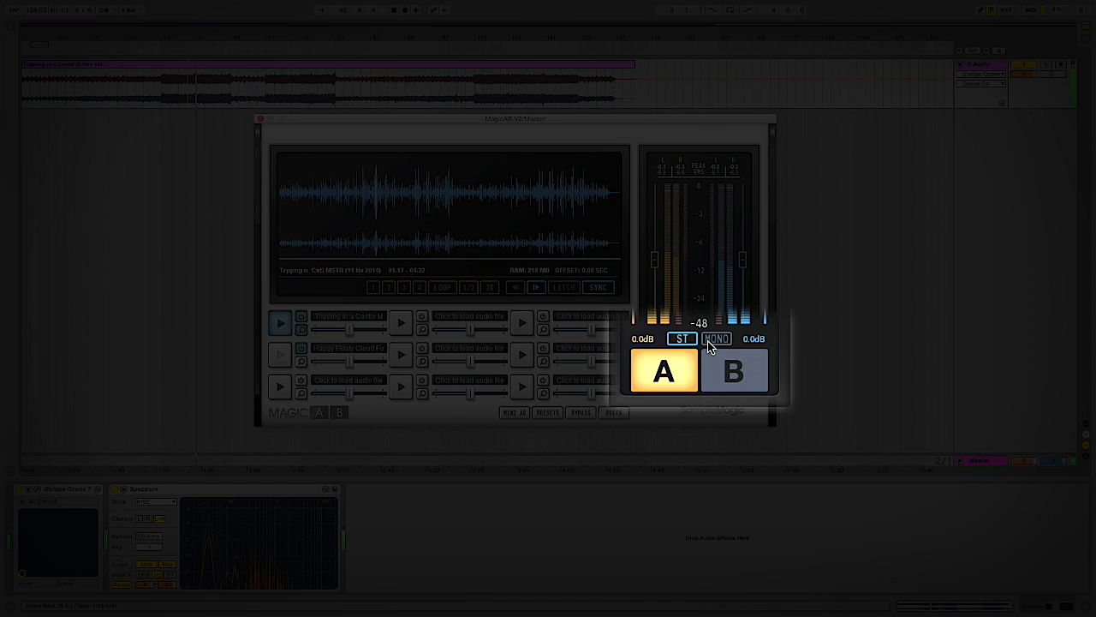
Step: Check the project mix in mono, stereo, then mono again, and stop playback
left_click(716, 339)
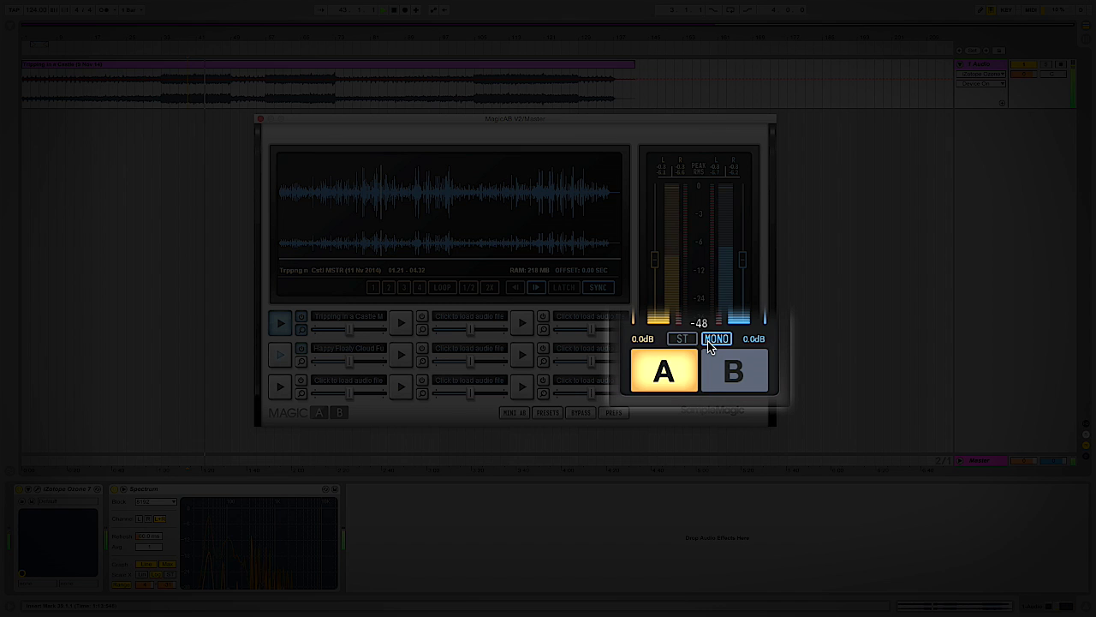
left_click(707, 340)
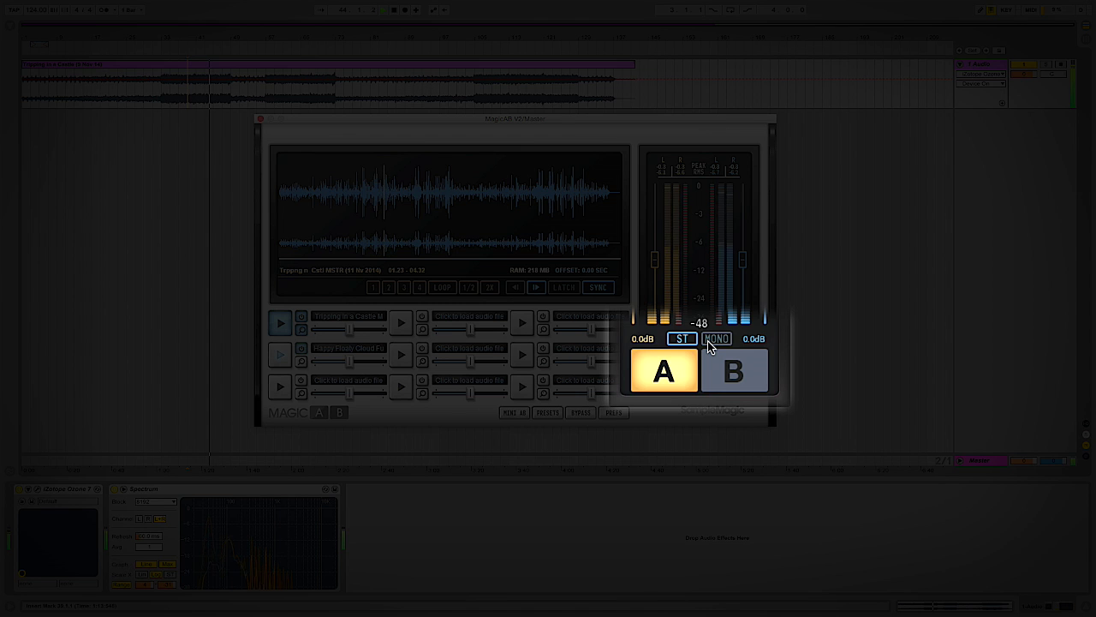
left_click(707, 341)
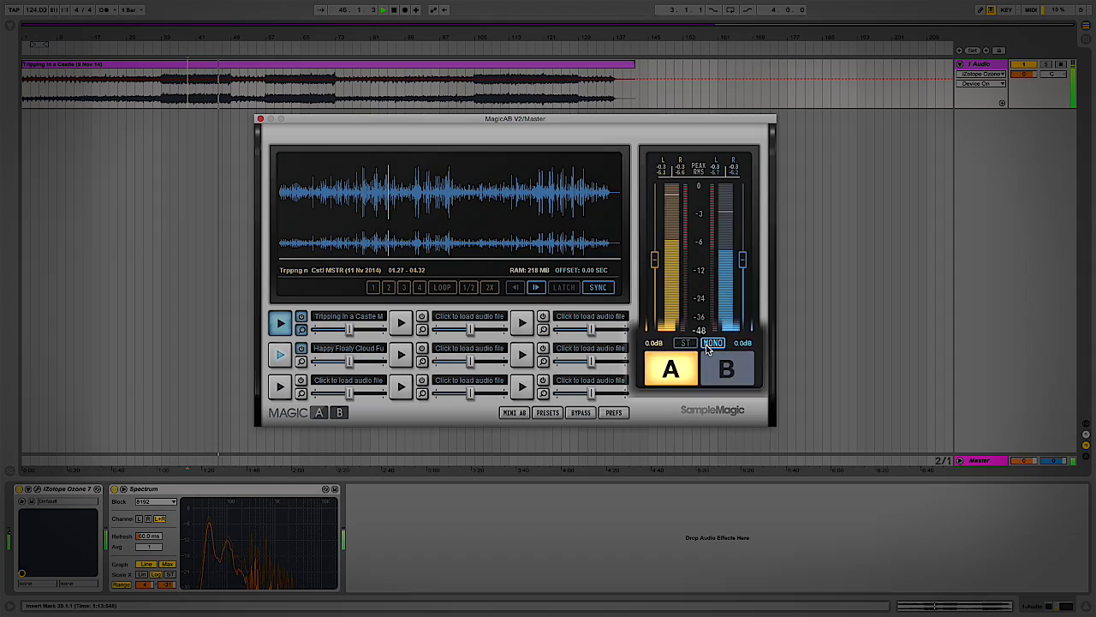
key("space")
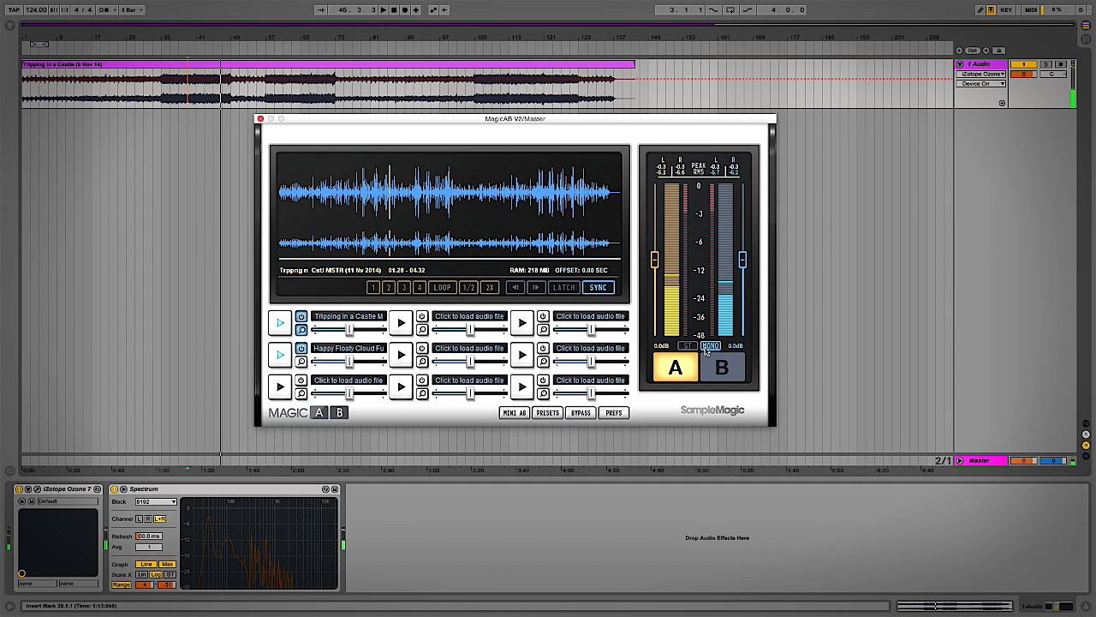